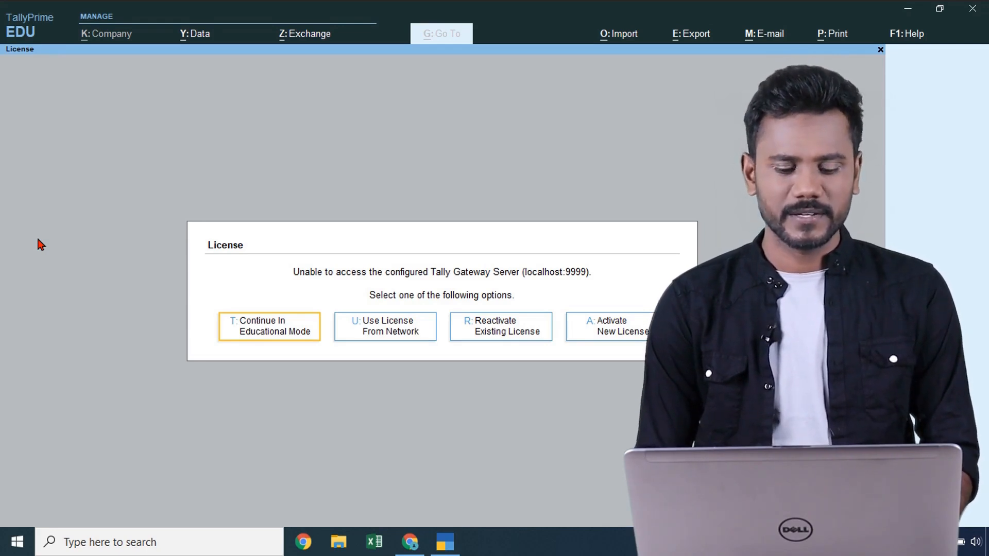
# - Continue in Educational Mode and browse the Select Company options for C:\Users\Public\TallyPrime\Data
pyautogui.click(248, 334)
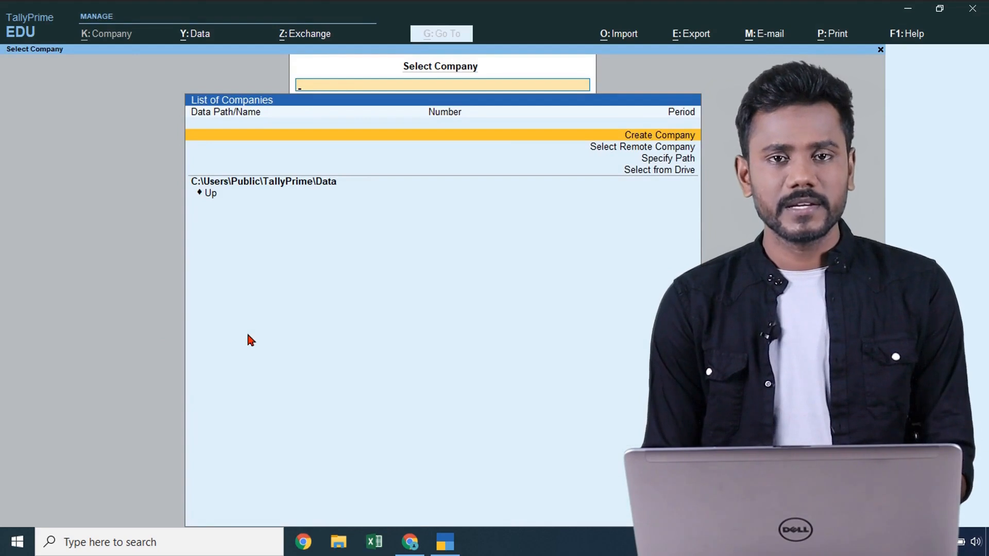
pyautogui.press('Down')
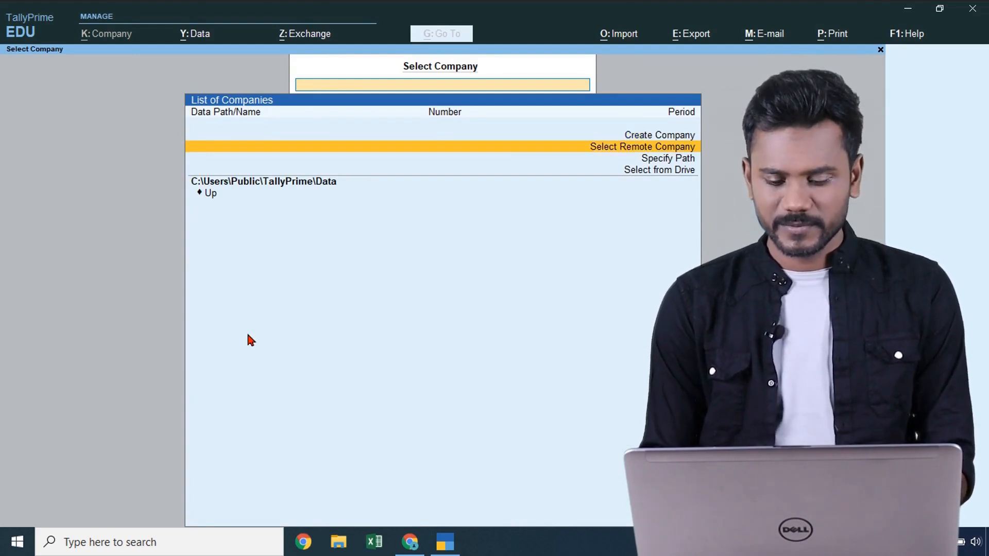
pyautogui.press('Down')
pyautogui.press('Down')
pyautogui.press('Up')
pyautogui.press('Up')
pyautogui.press('Up')
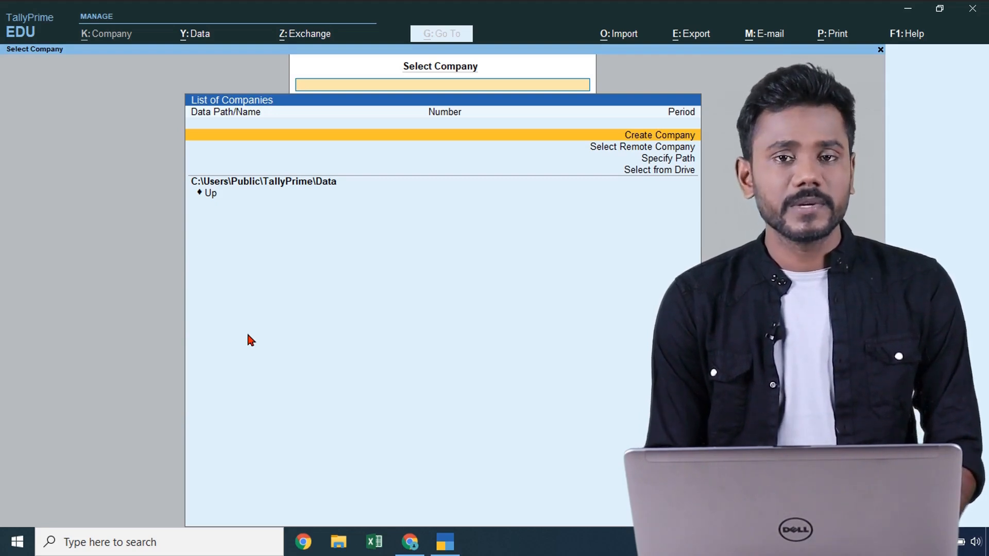
# - Open Create Company to check the default data path C:\Users\Public\TallyPrime\Data
pyautogui.press('Return')
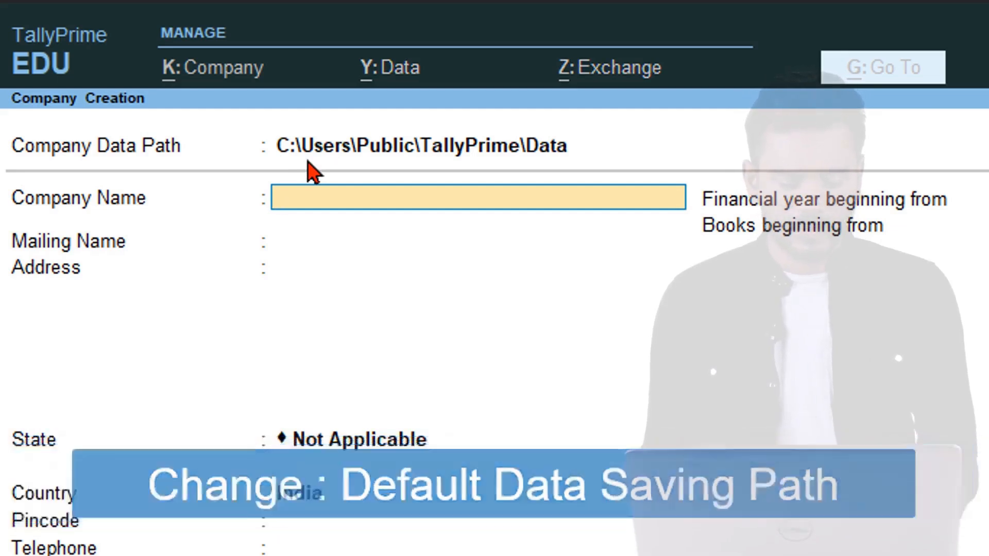
pyautogui.press('Escape')
pyautogui.press('Escape')
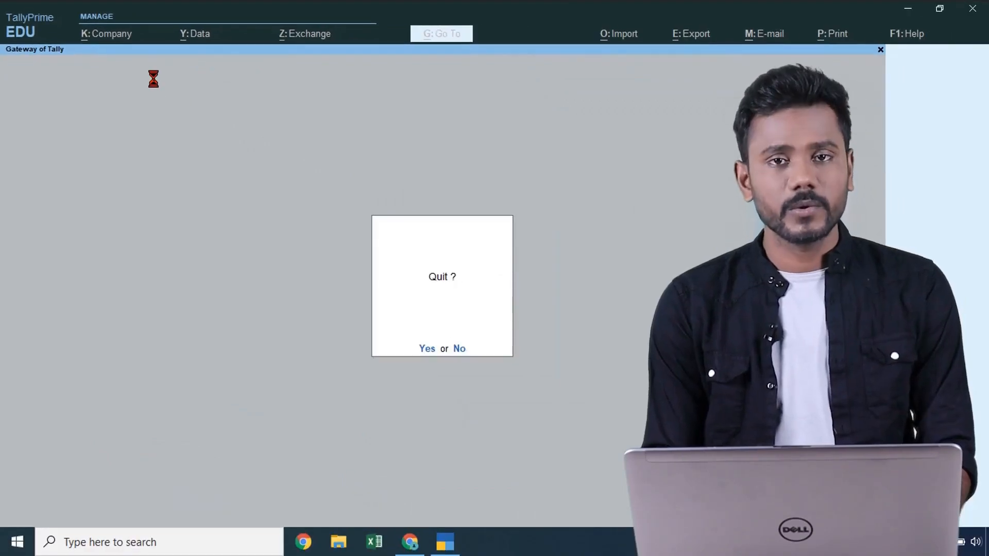
pyautogui.press('n')
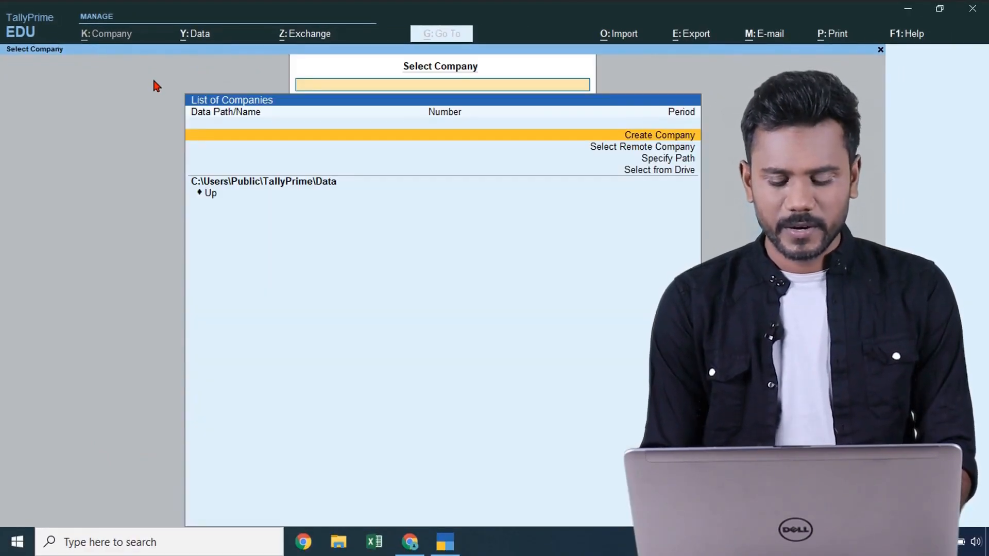
# - Back out of Company Creation and confirm quitting TallyPrime
pyautogui.press('Return')
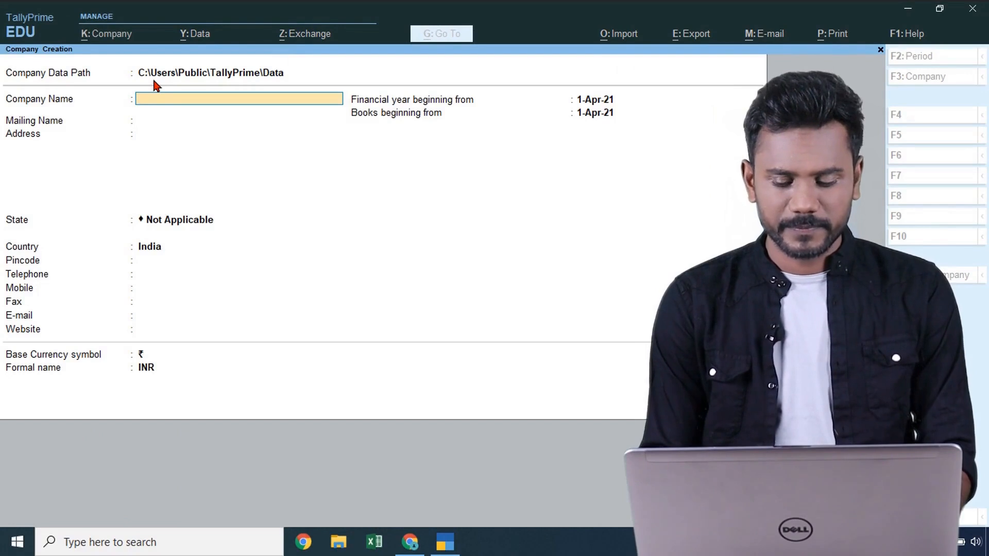
pyautogui.press('Escape')
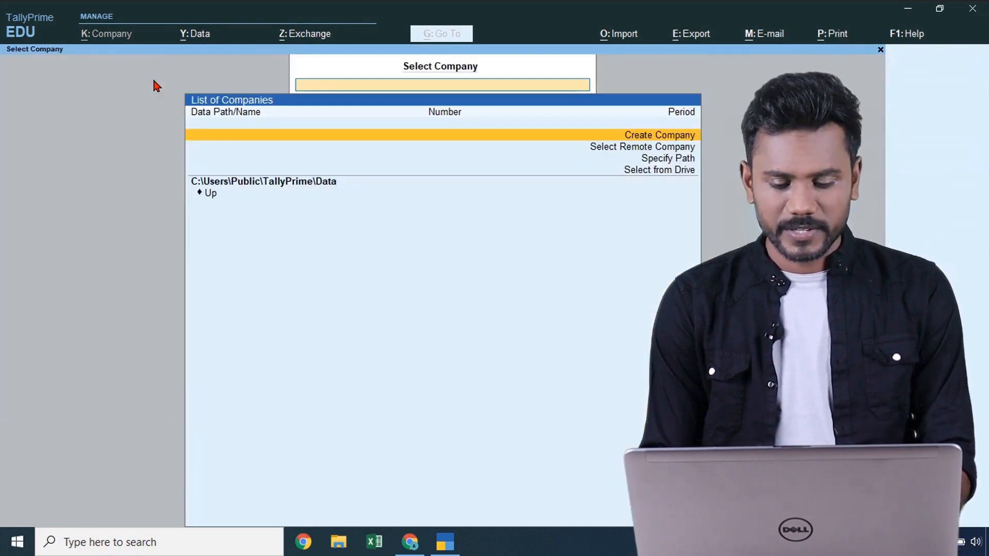
pyautogui.press('Escape')
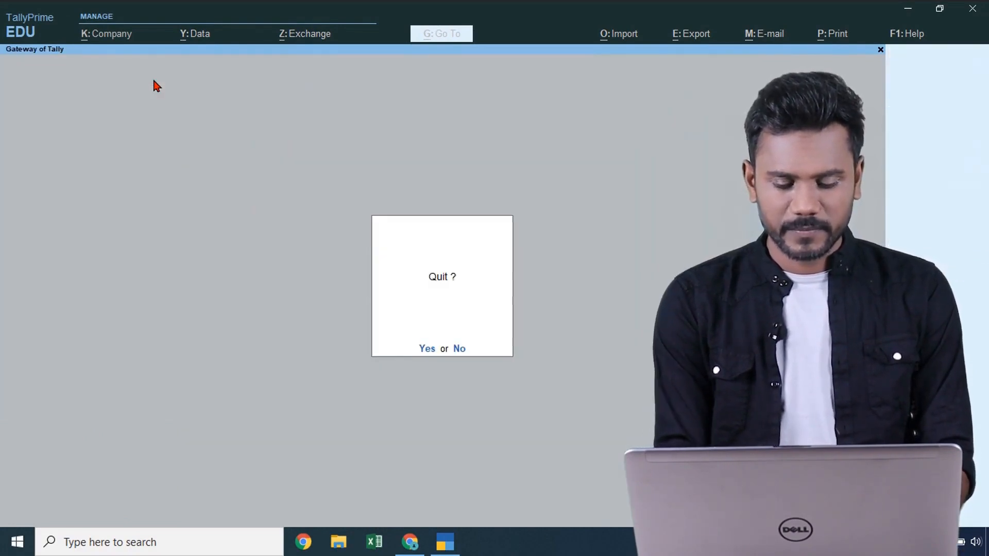
pyautogui.press('Return')
# - Browse from This PC into Local Disk (E:)
pyautogui.doubleClick(23, 37)
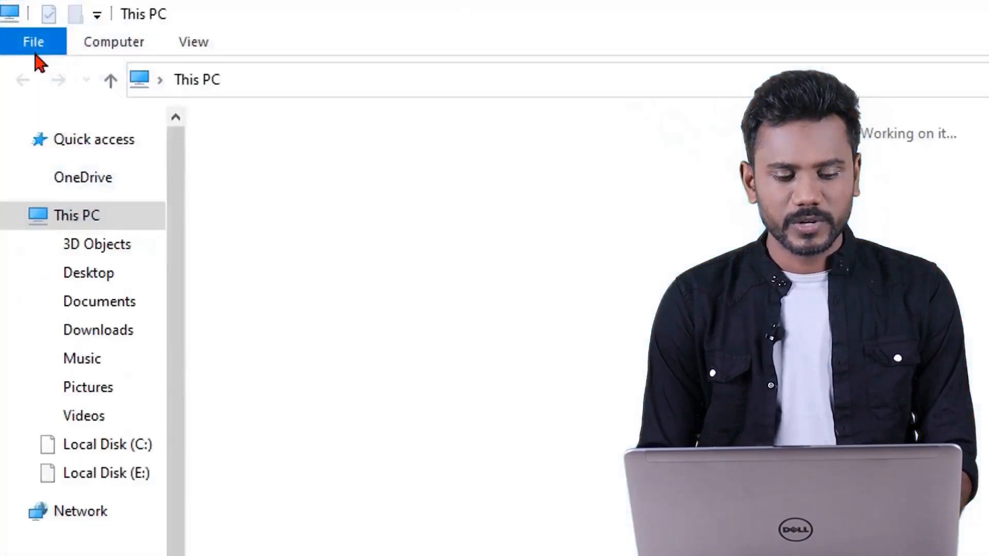
pyautogui.doubleClick(613, 329)
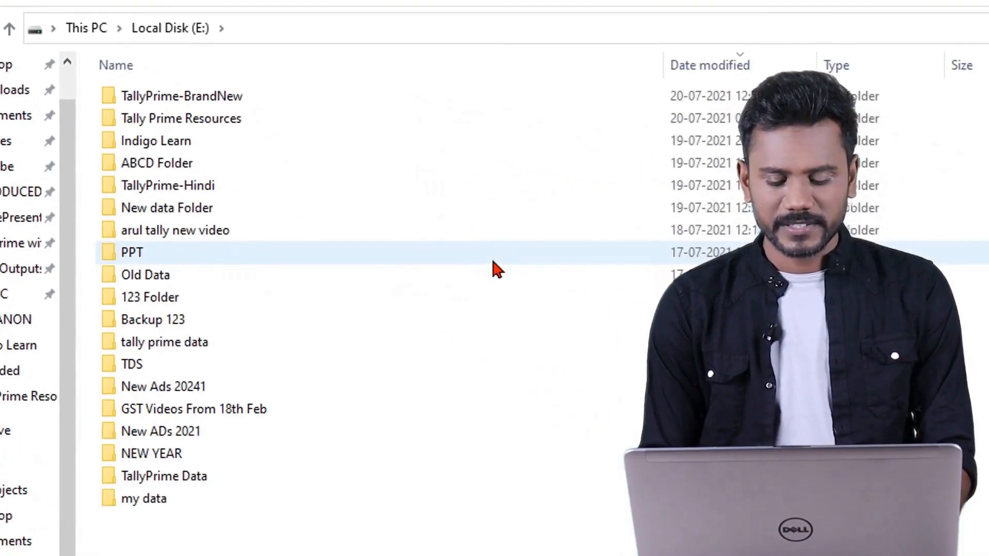
pyautogui.hotkey('alt', 'Left')
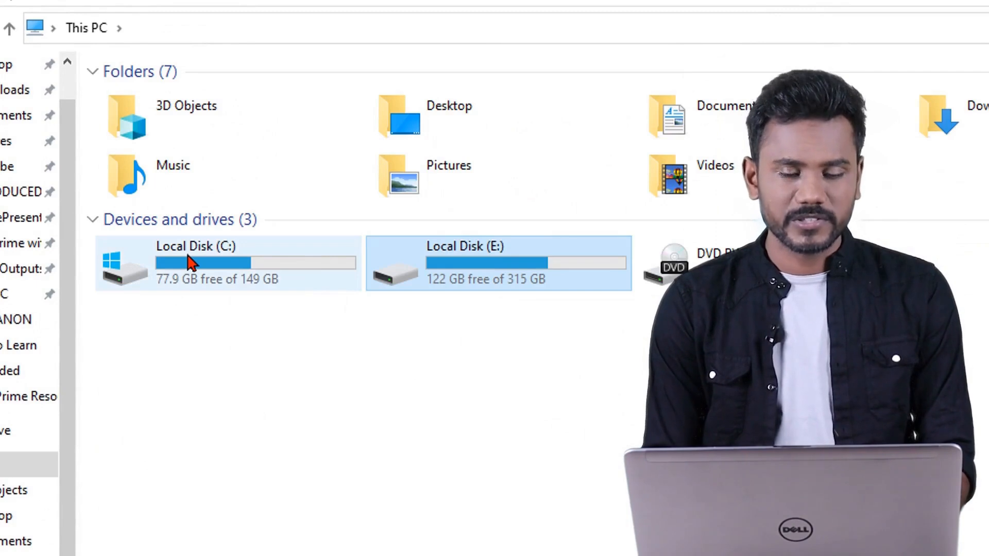
pyautogui.moveTo(190, 263)
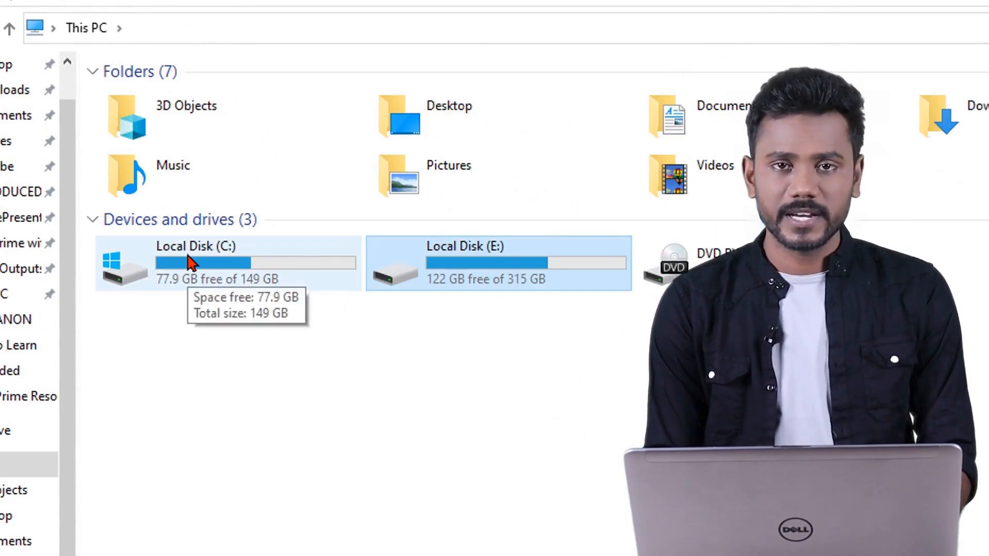
pyautogui.doubleClick(423, 262)
# - Create a folder named 'my Companies data' on E: and select its full path
pyautogui.rightClick(377, 289)
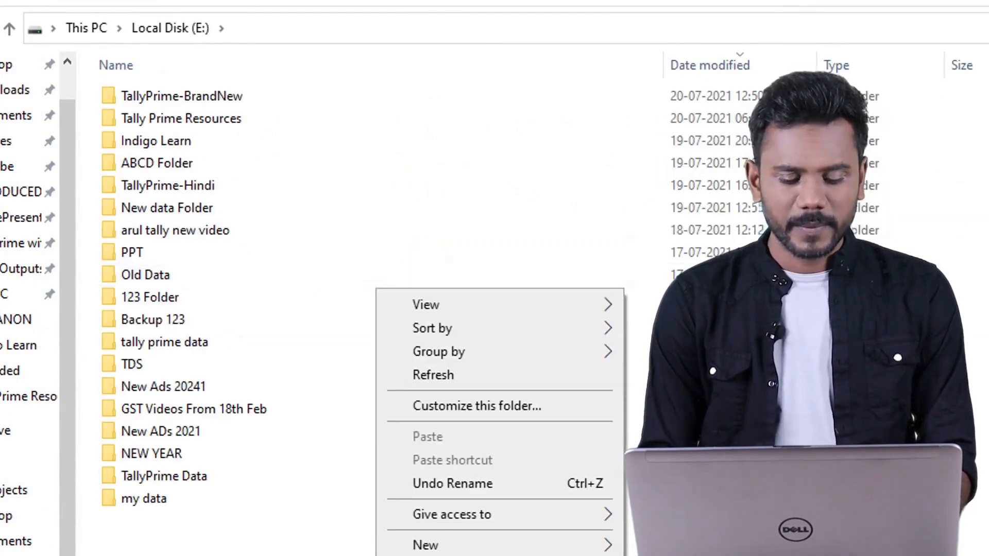
pyautogui.click(451, 545)
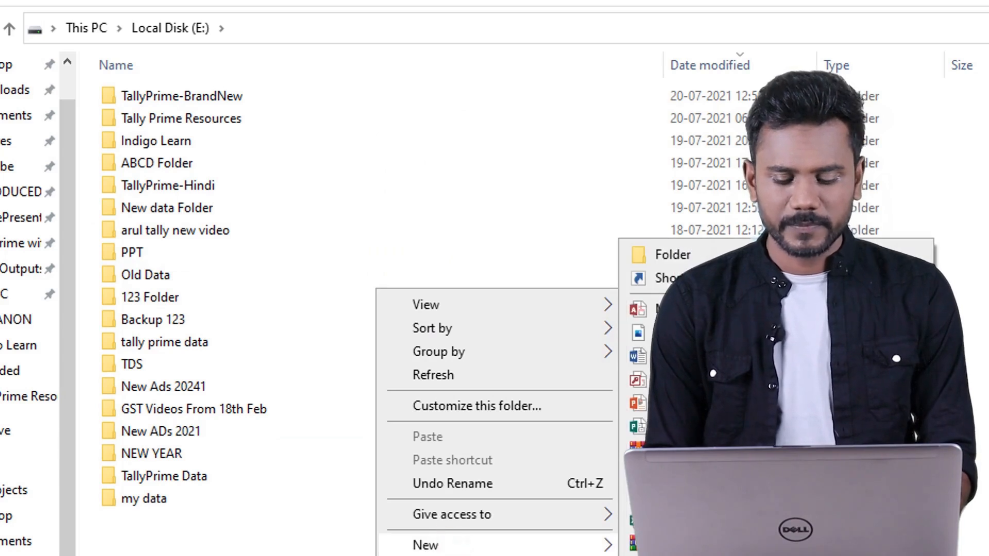
pyautogui.click(683, 256)
pyautogui.write('mhy')
pyautogui.press('BackSpace')
pyautogui.press('BackSpace')
pyautogui.write('y C')
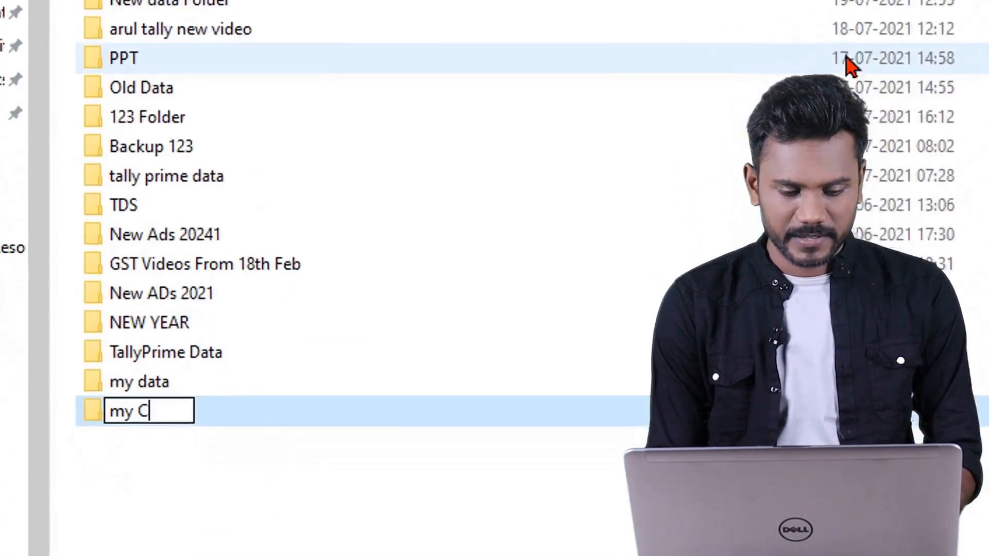
pyautogui.write('ompanies data')
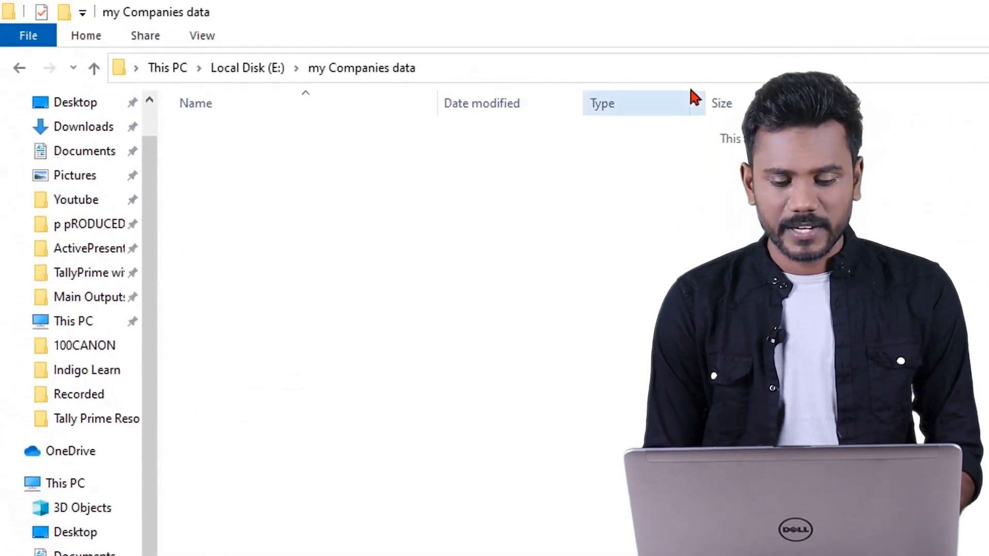
pyautogui.click(705, 60)
pyautogui.hotkey('ctrl', 'c')
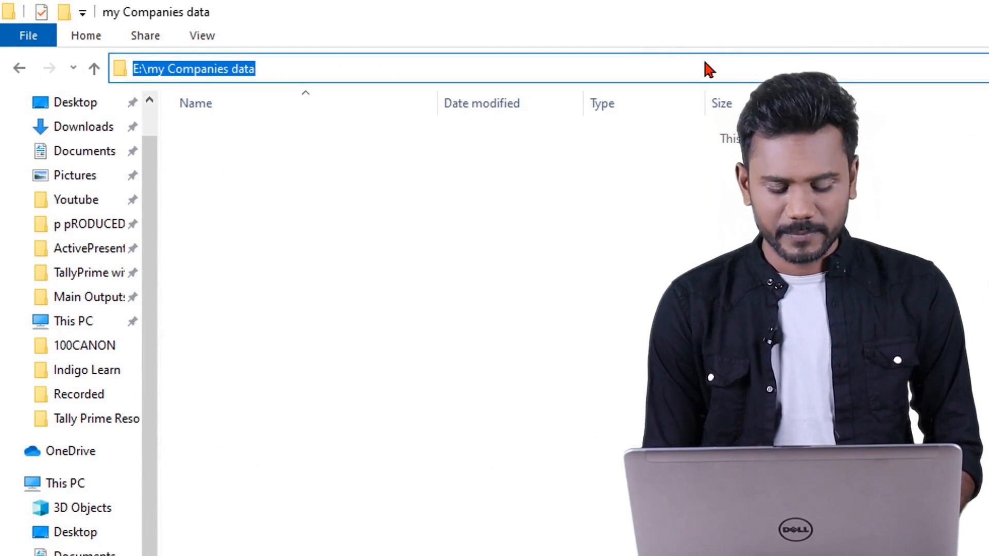
pyautogui.hotkey('ctrl', 'a')
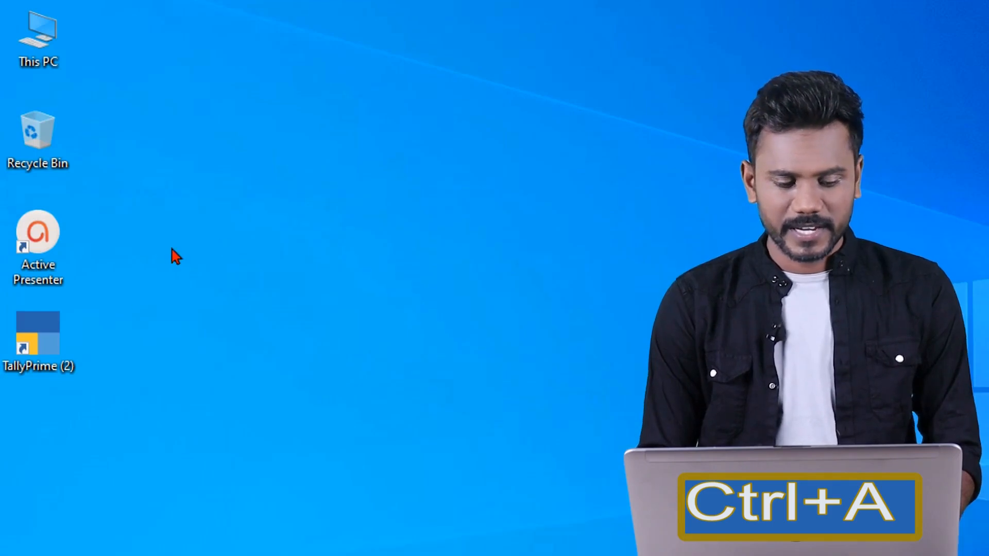
# - Open the TallyPrime (2) shortcut's file location and select the tally configuration settings file
pyautogui.doubleClick(37, 331)
pyautogui.rightClick(61, 200)
pyautogui.click(118, 182)
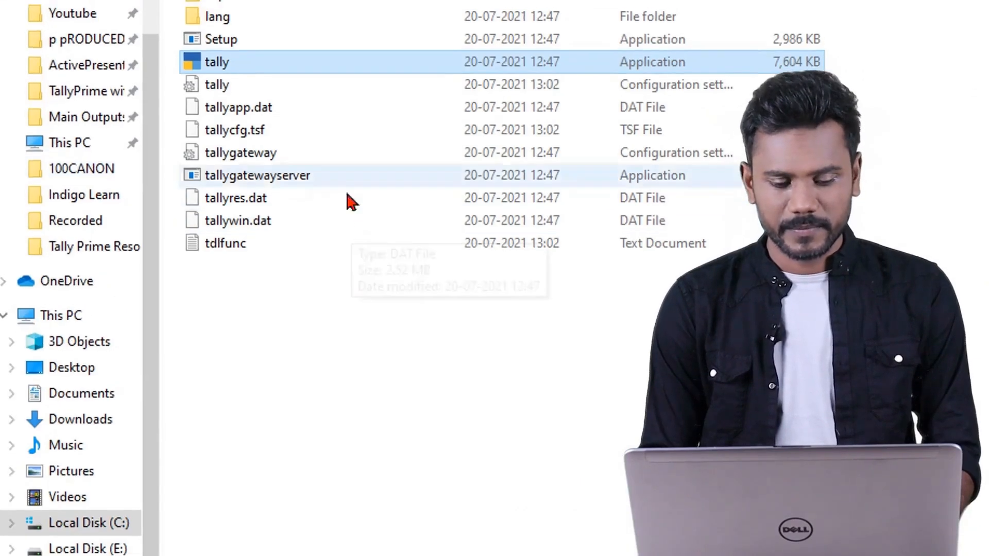
pyautogui.click(355, 80)
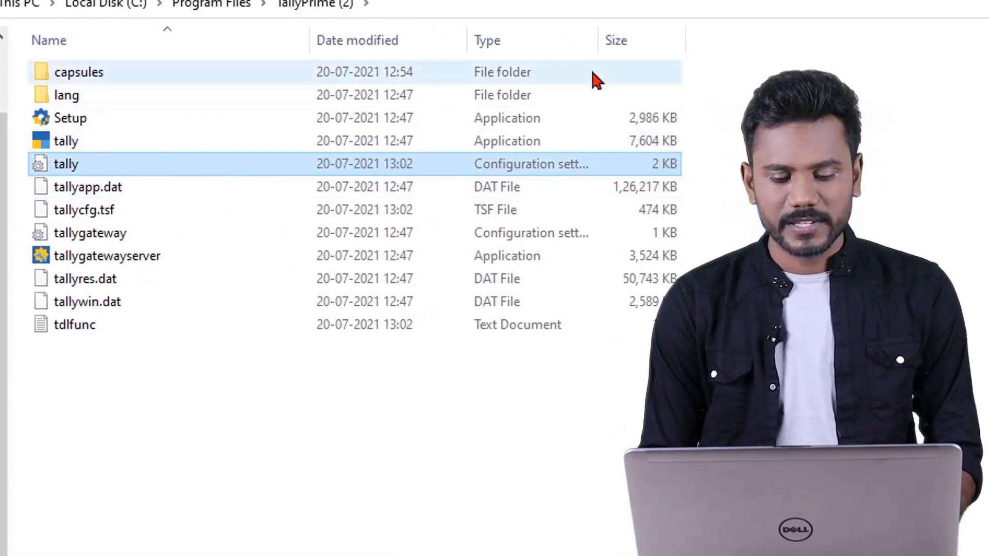
pyautogui.moveTo(597, 34); pyautogui.dragTo(706, 37)
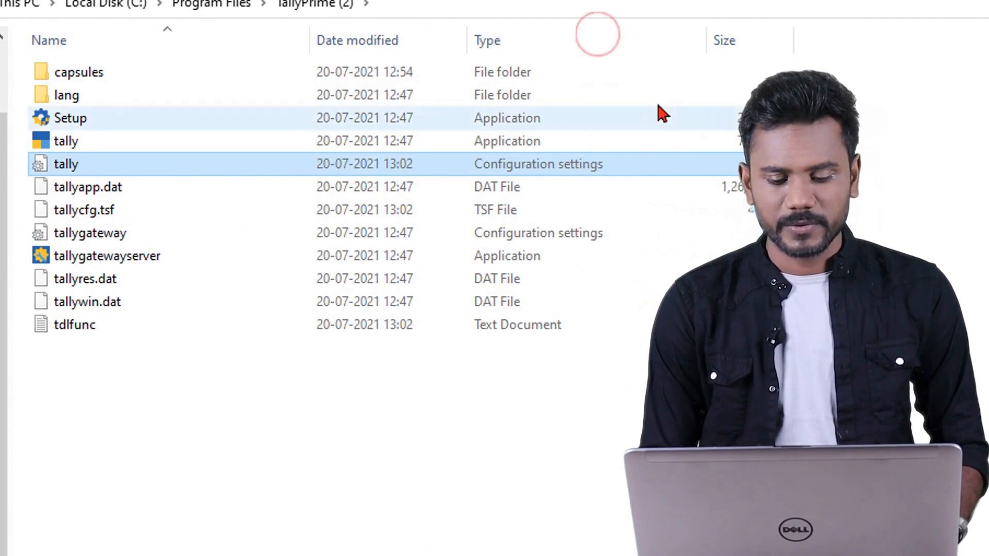
# - Change tally.ini's Data= line to E:\my Companies data in Notepad and save the file
pyautogui.doubleClick(621, 164)
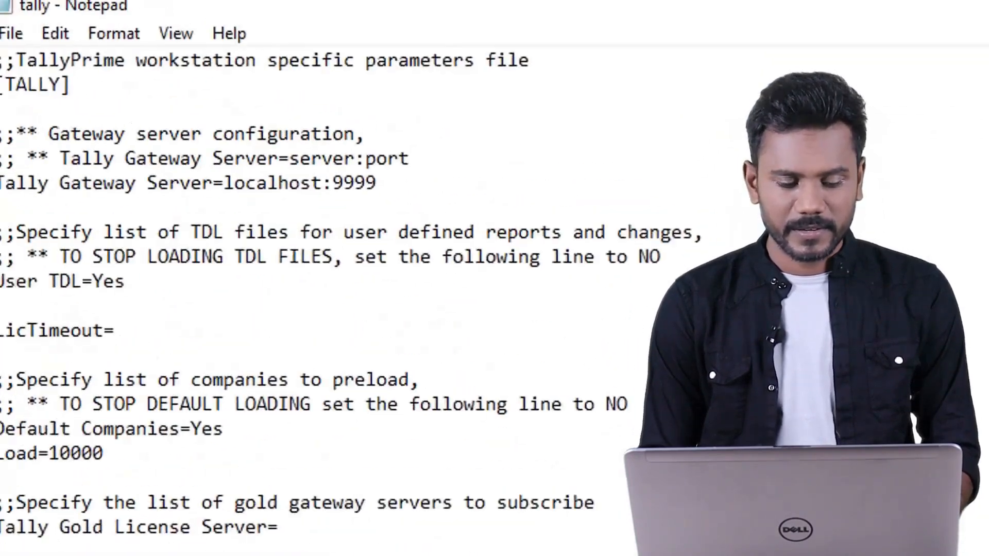
pyautogui.doubleClick(443, 358)
pyautogui.moveTo(443, 357); pyautogui.dragTo(101, 256)
pyautogui.click(395, 246)
pyautogui.click(478, 244)
pyautogui.hotkey('shift', 'Left')
pyautogui.hotkey('shift', 'Left')
pyautogui.hotkey('shift', 'Left')
pyautogui.hotkey('shift', 'Left')
pyautogui.hotkey('shift', 'Left')
pyautogui.hotkey('shift', 'Left')
pyautogui.hotkey('shift', 'Left')
pyautogui.hotkey('shift', 'Left')
pyautogui.hotkey('shift', 'Left')
pyautogui.hotkey('shift', 'Left')
pyautogui.hotkey('shift', 'Left')
pyautogui.hotkey('shift', 'Left')
pyautogui.hotkey('shift', 'Left')
pyautogui.hotkey('shift', 'Left')
pyautogui.hotkey('shift', 'Left')
pyautogui.hotkey('shift', 'Left')
pyautogui.hotkey('shift', 'Left')
pyautogui.hotkey('shift', 'Left')
pyautogui.hotkey('shift', 'Left')
pyautogui.hotkey('shift', 'Left')
pyautogui.hotkey('shift', 'Left')
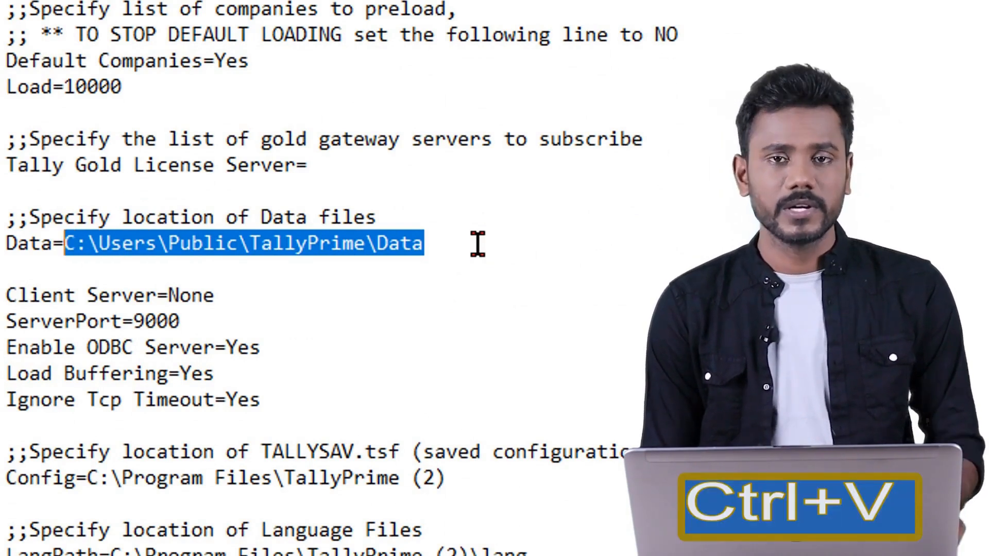
pyautogui.hotkey('ctrl', 'v')
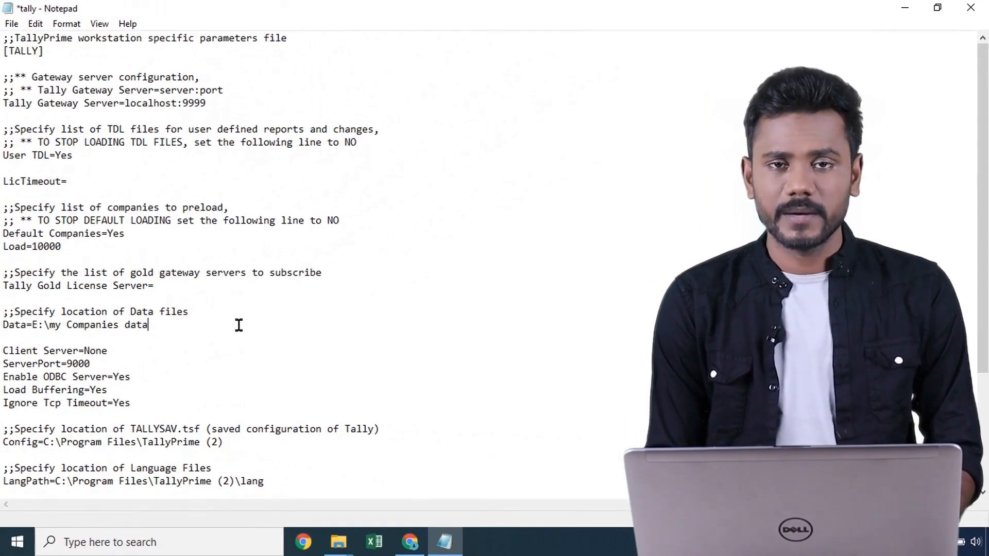
pyautogui.click(962, 15)
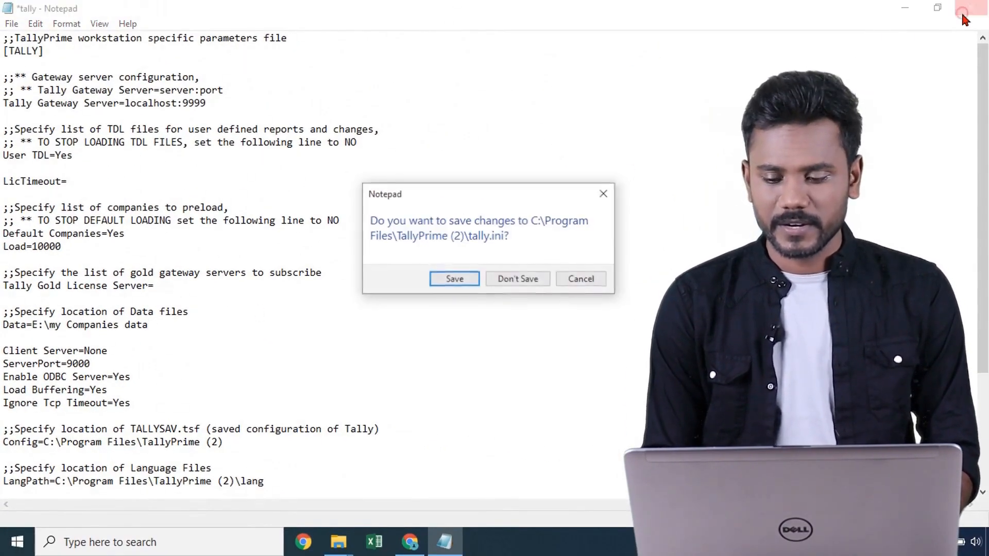
pyautogui.click(454, 278)
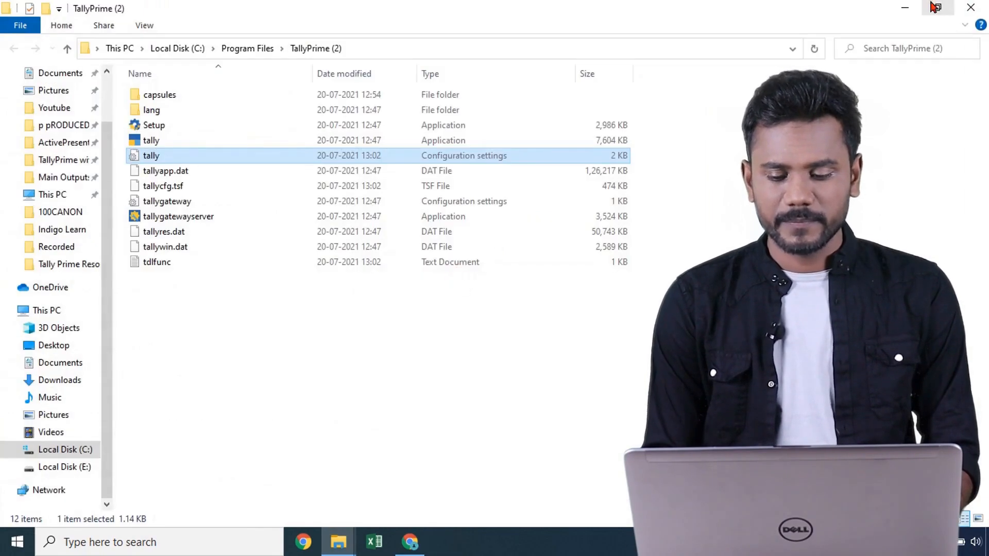
# - Close the TallyPrime program folder and refresh the desktop
pyautogui.click(971, 8)
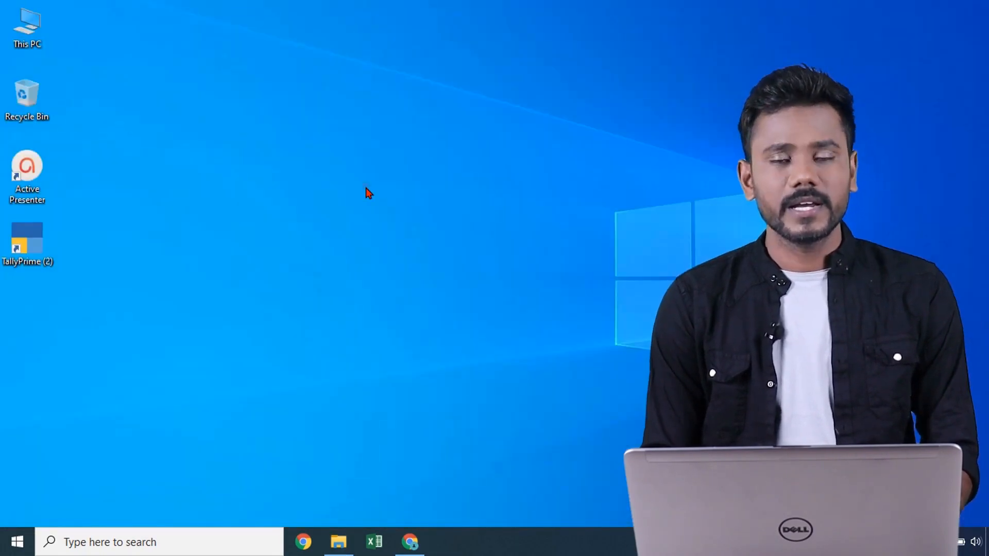
pyautogui.rightClick(366, 188)
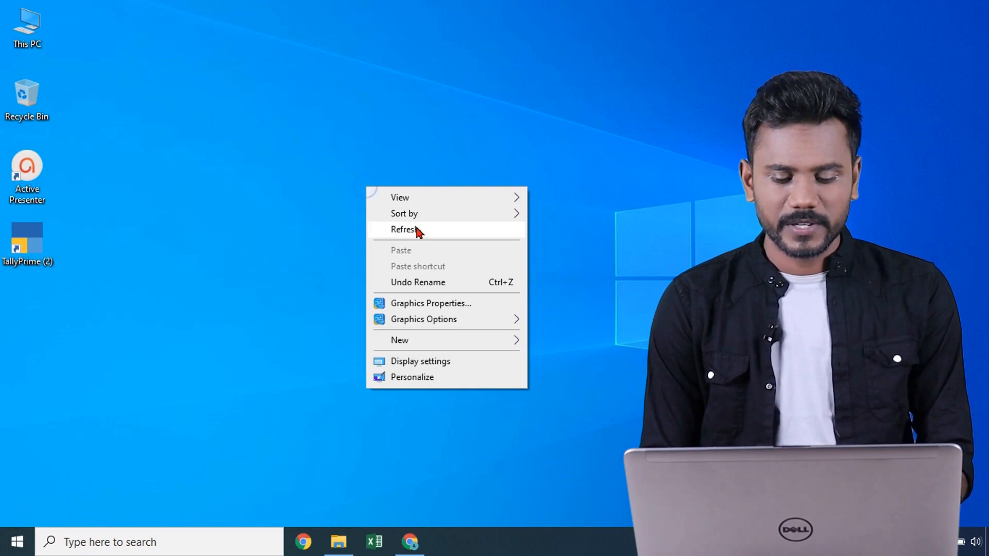
pyautogui.click(416, 229)
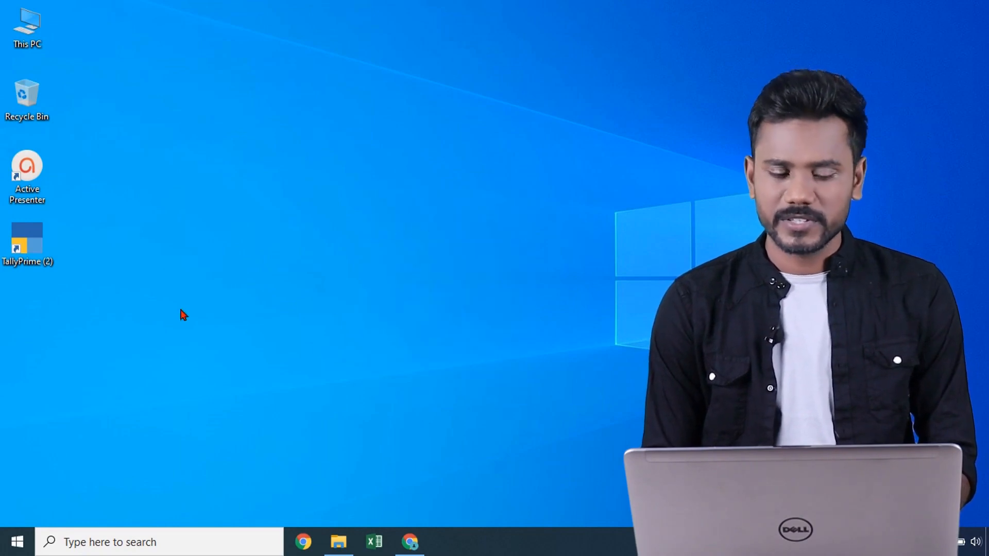
# - Launch TallyPrime in Educational Mode and check the empty company list for E:\my Companies data
pyautogui.doubleClick(39, 249)
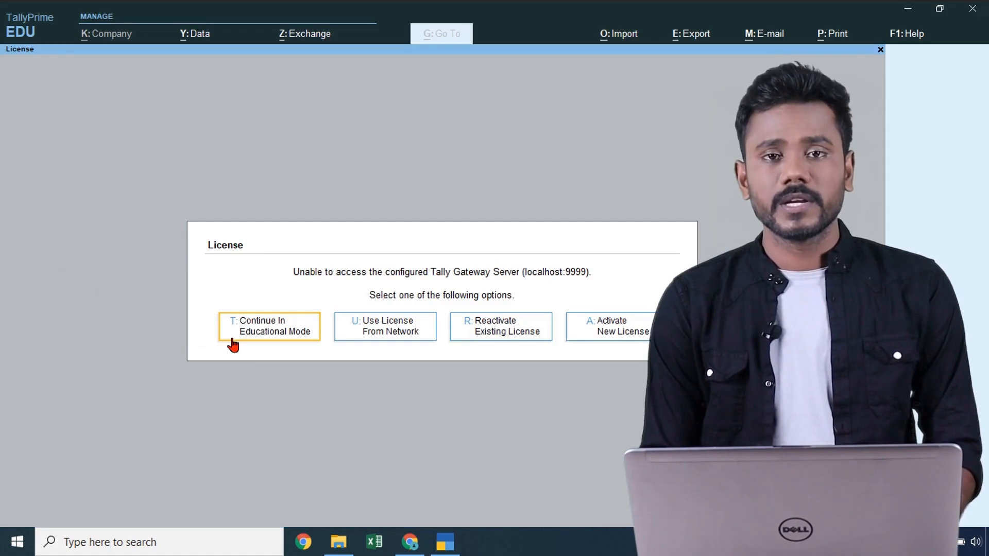
pyautogui.click(286, 323)
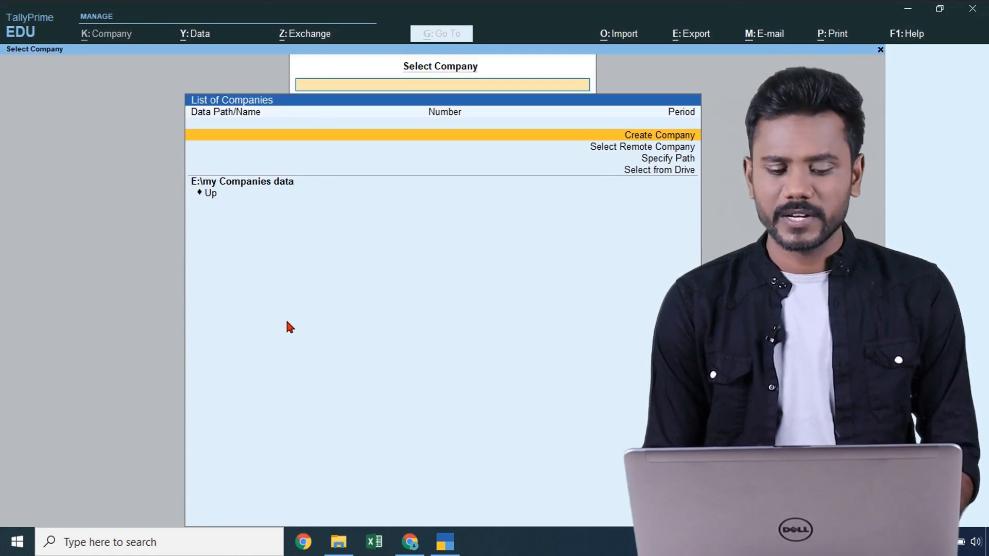
pyautogui.press('Down')
pyautogui.press('Up')
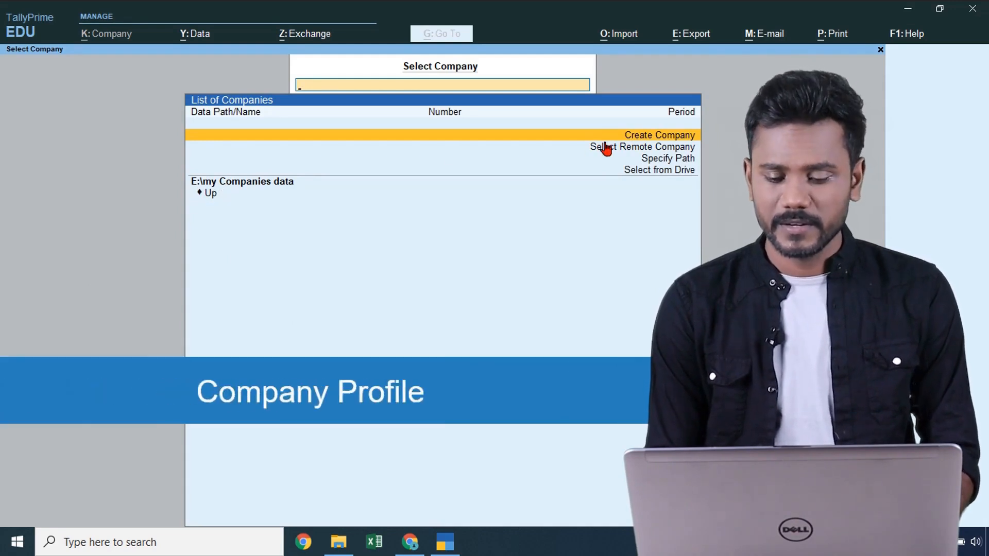
# - Enter 'M/s Tata Moters' as the company name, keeping the same mailing name
pyautogui.click(638, 138)
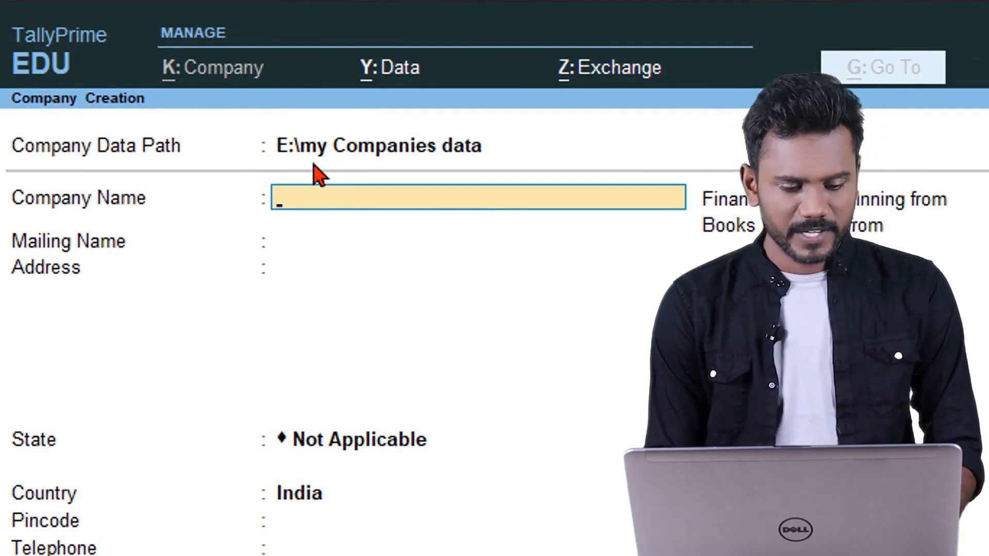
pyautogui.write('M/s ')
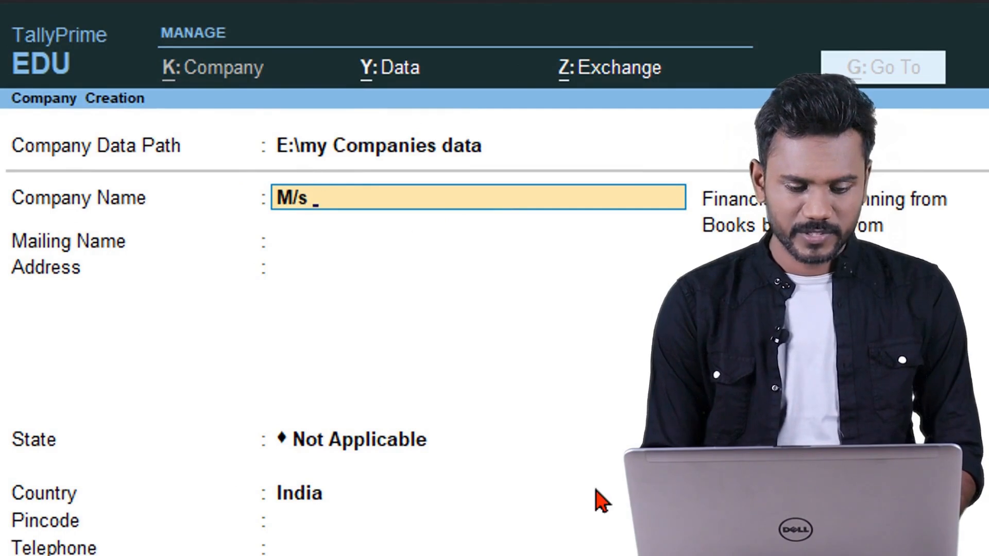
pyautogui.write('Tata')
pyautogui.write(' Moters')
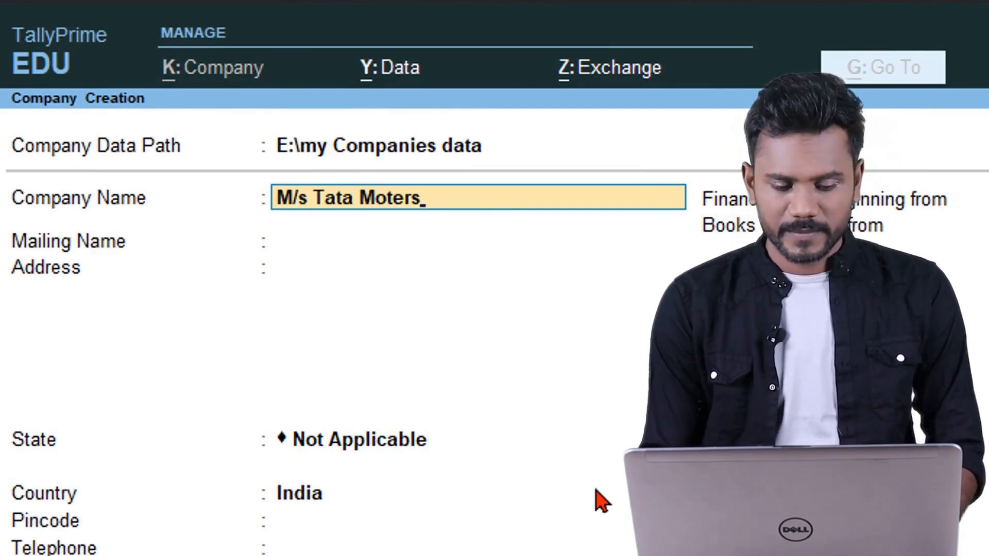
pyautogui.press('Return')
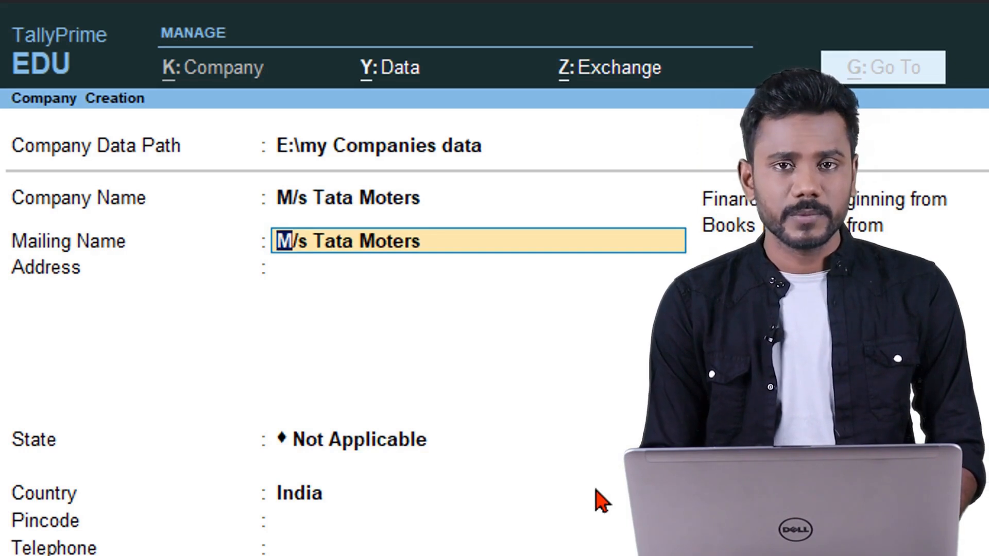
pyautogui.press('BackSpace')
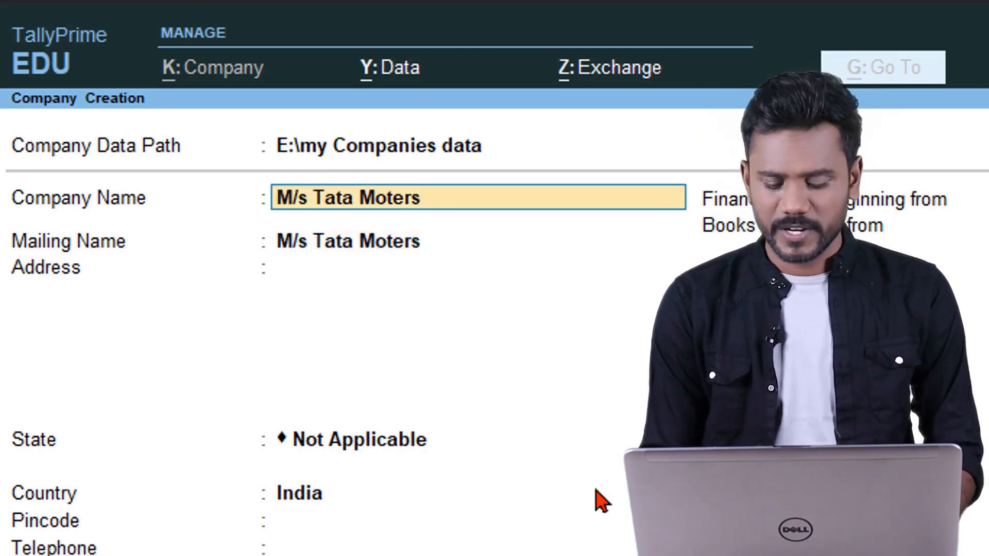
pyautogui.press('Return')
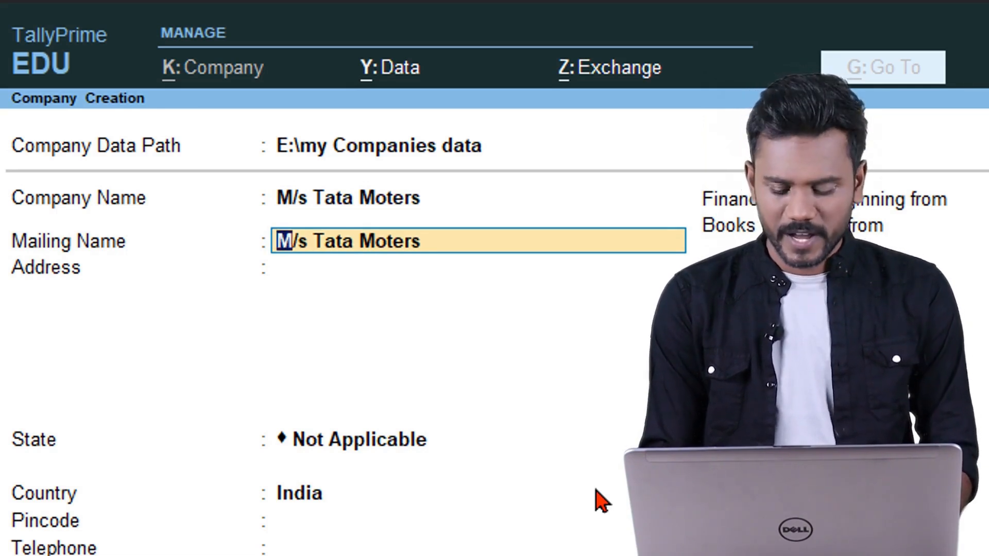
pyautogui.press('BackSpace')
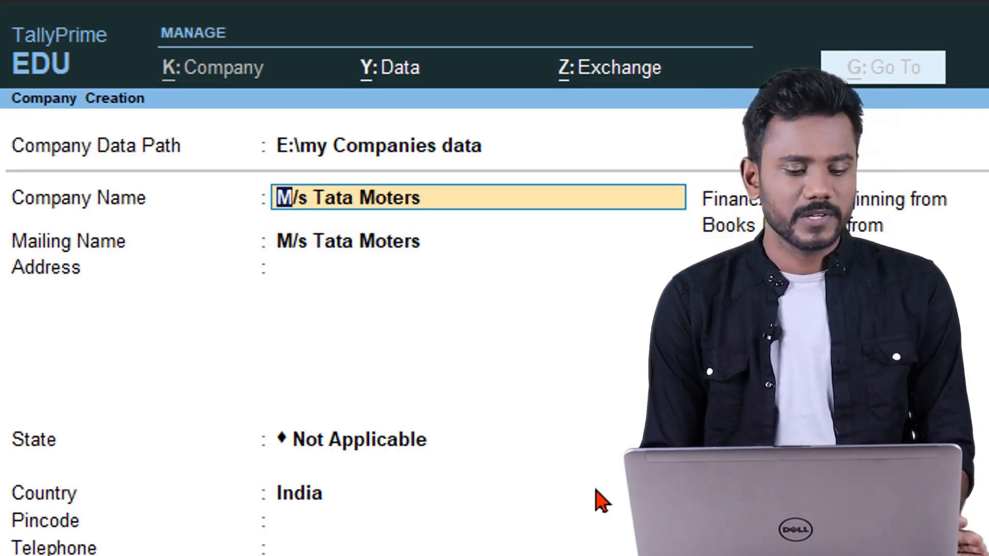
pyautogui.press('Return')
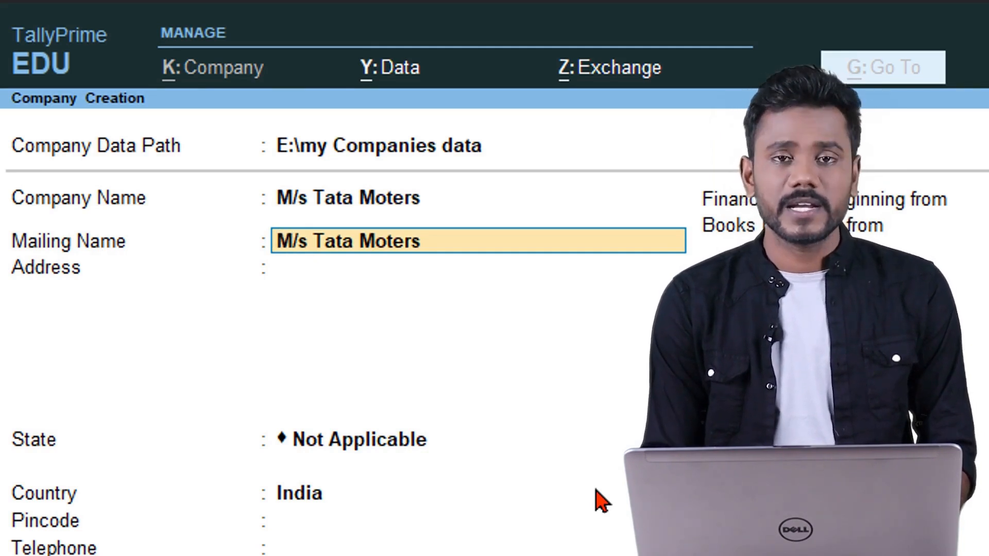
pyautogui.press('Return')
# - Enter three lines of x placeholders as the address, then start typing 'Te' for State
pyautogui.write('#xxxxxxxxxxxxxxxxxxxxxxxxxxxxxxxxxxxxxx')
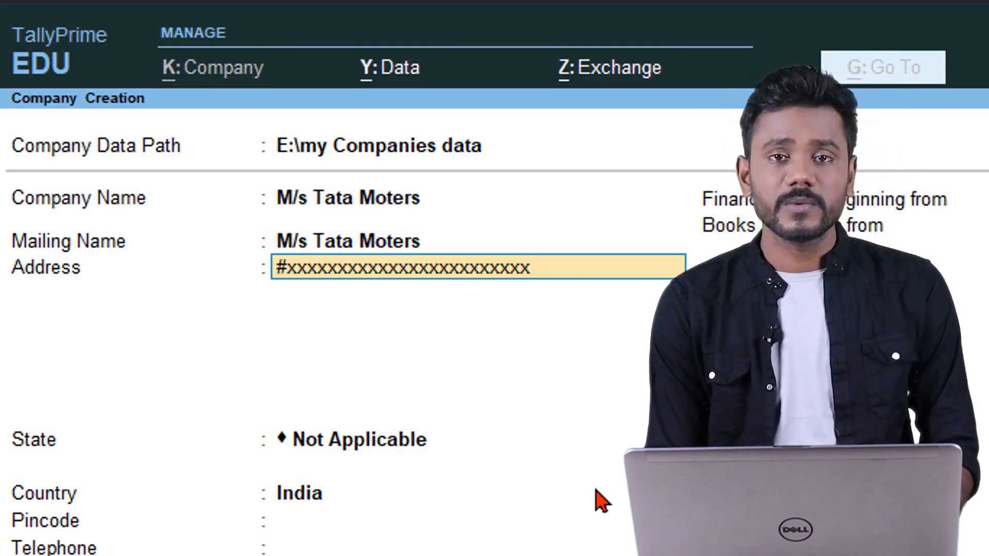
pyautogui.press('BackSpace')
pyautogui.press('BackSpace')
pyautogui.press('BackSpace')
pyautogui.press('BackSpace')
pyautogui.press('BackSpace')
pyautogui.press('BackSpace')
pyautogui.press('BackSpace')
pyautogui.press('BackSpace')
pyautogui.press('BackSpace')
pyautogui.press('BackSpace')
pyautogui.press('BackSpace')
pyautogui.press('BackSpace')
pyautogui.press('BackSpace')
pyautogui.press('BackSpace')
pyautogui.press('BackSpace')
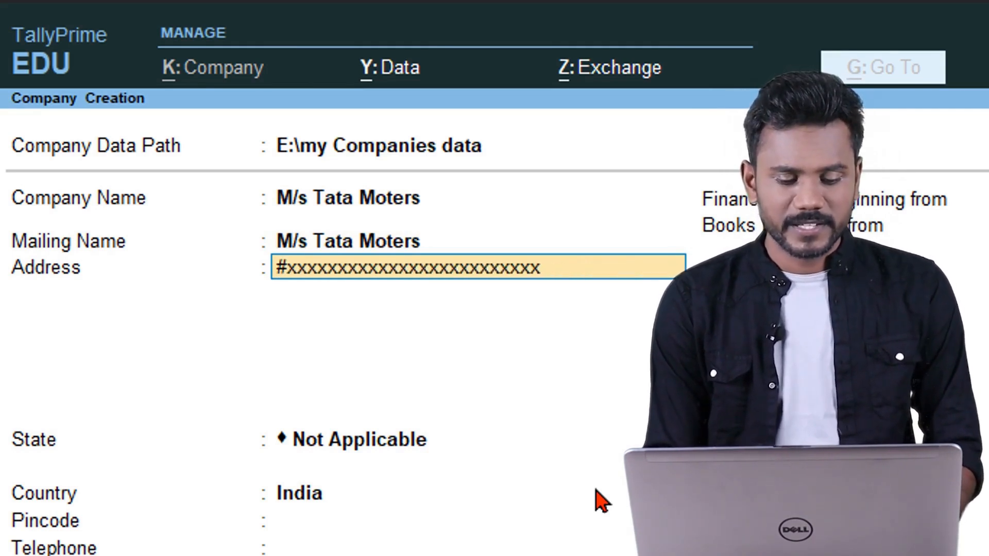
pyautogui.press('Return')
pyautogui.write('Xxxxxxxxxxxxxxxxxxxxxxxx')
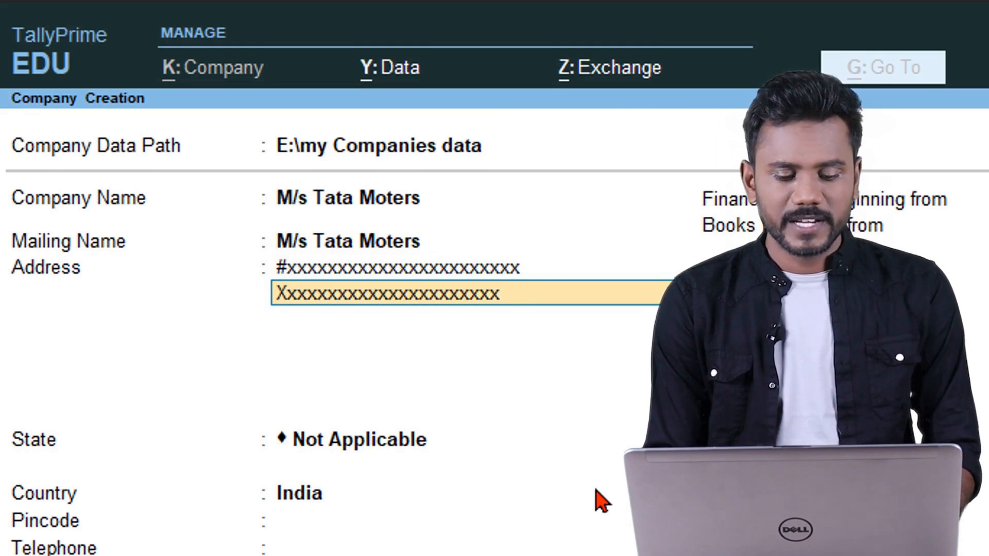
pyautogui.press('Return')
pyautogui.write('Xxxxxxxxxxxxxxxxxxxxxxxx')
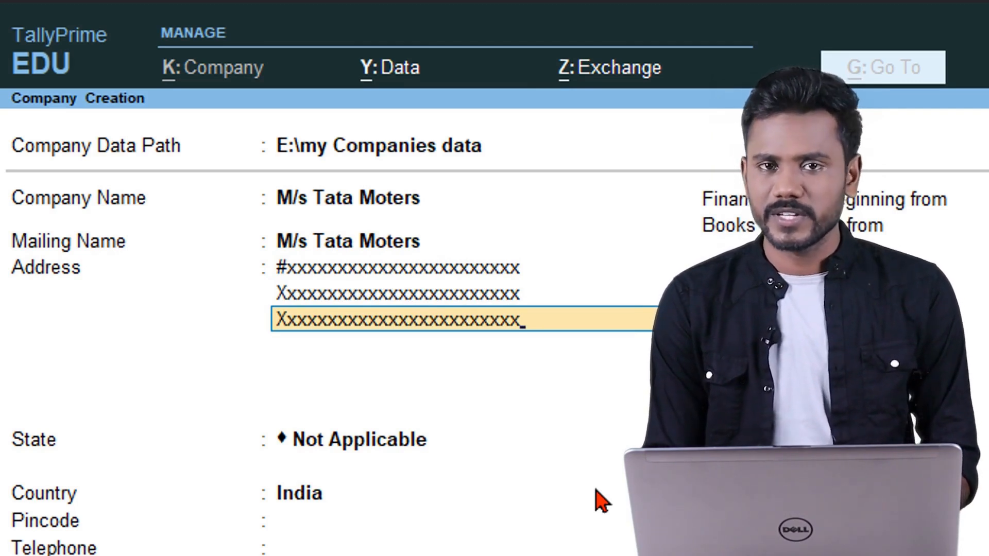
pyautogui.press('Return')
pyautogui.press('Return')
pyautogui.press('Return')
pyautogui.press('BackSpace')
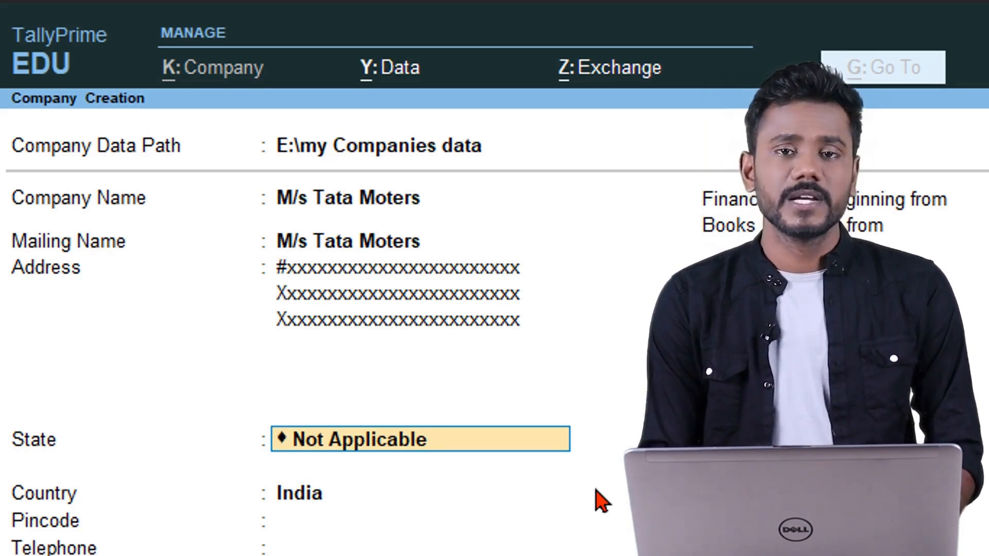
pyautogui.write('Te')
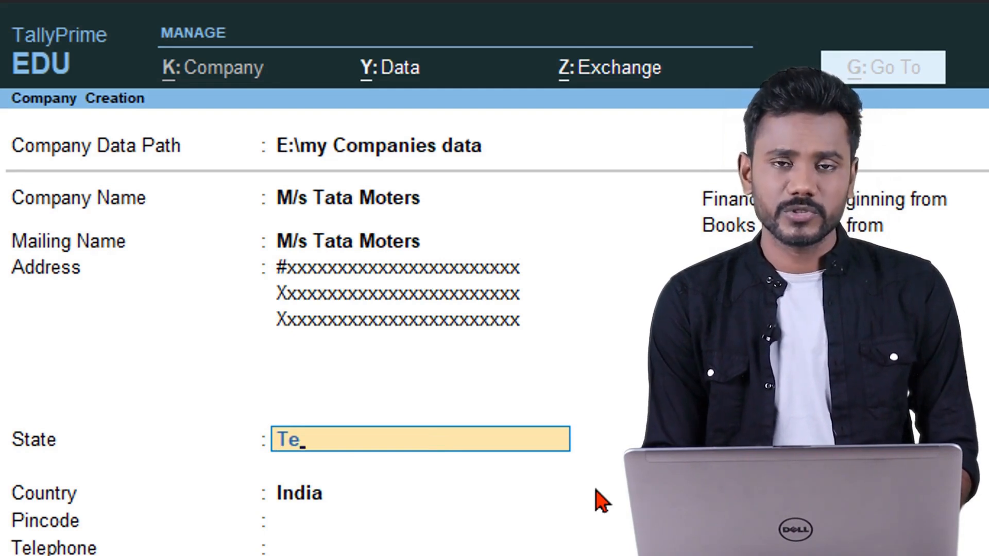
# - Choose Telangana as the state and enter pincode 500003
pyautogui.press('Return')
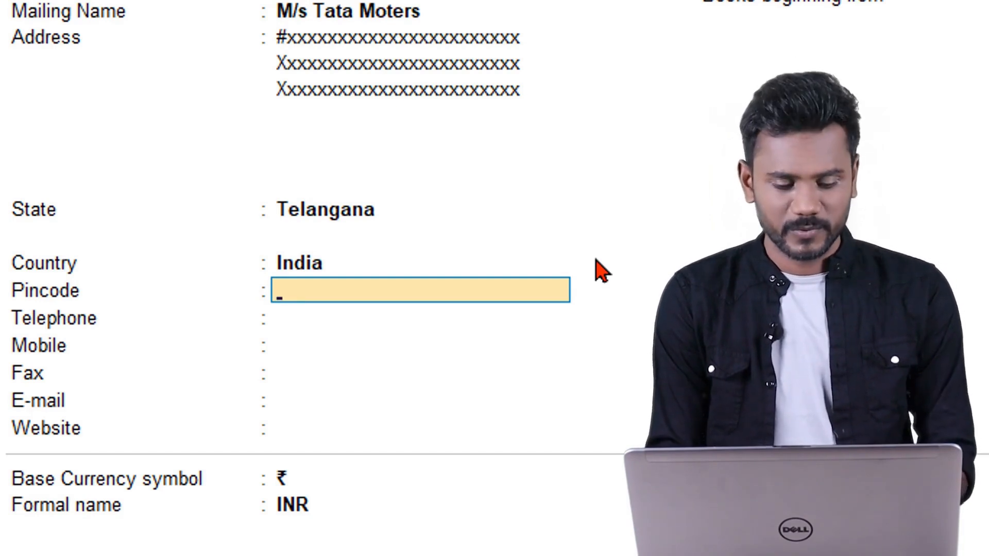
pyautogui.write('500003')
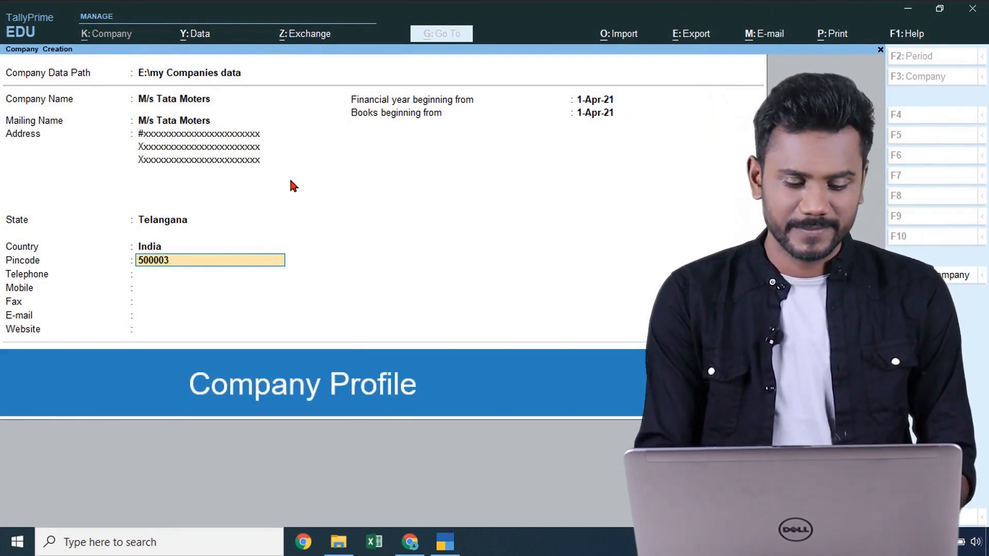
# - Skip the empty telephone, mobile, fax, e-mail and website fields and accept the company form
pyautogui.press('Return')
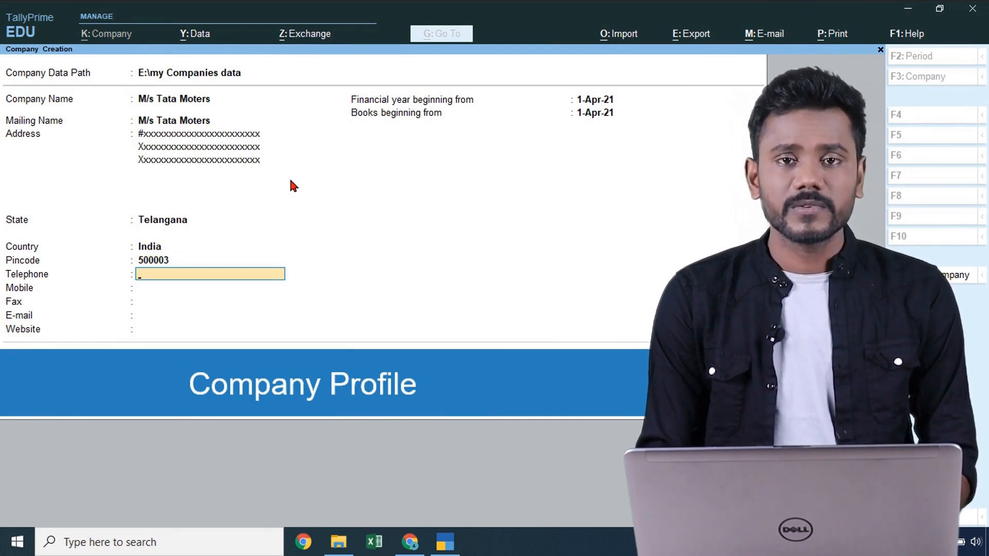
pyautogui.press('Return')
pyautogui.press('Return')
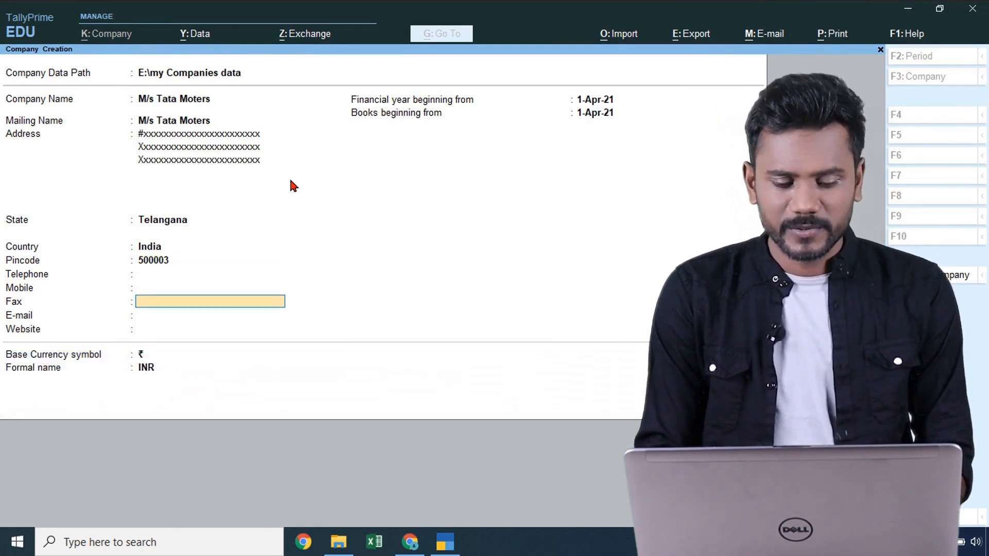
pyautogui.press('Return')
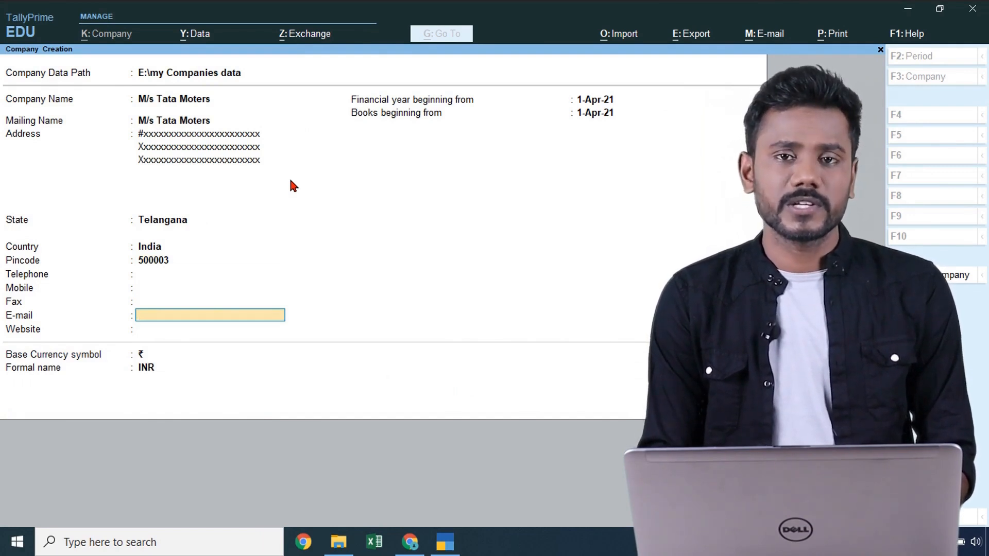
pyautogui.press('Return')
pyautogui.press('Return')
pyautogui.press('Return')
pyautogui.press('Return')
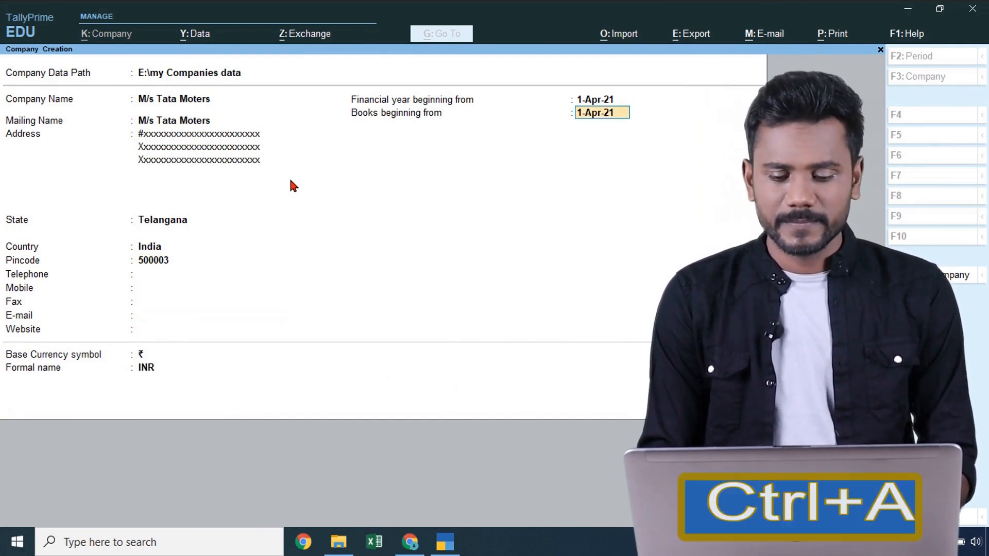
pyautogui.hotkey('ctrl', 'a')
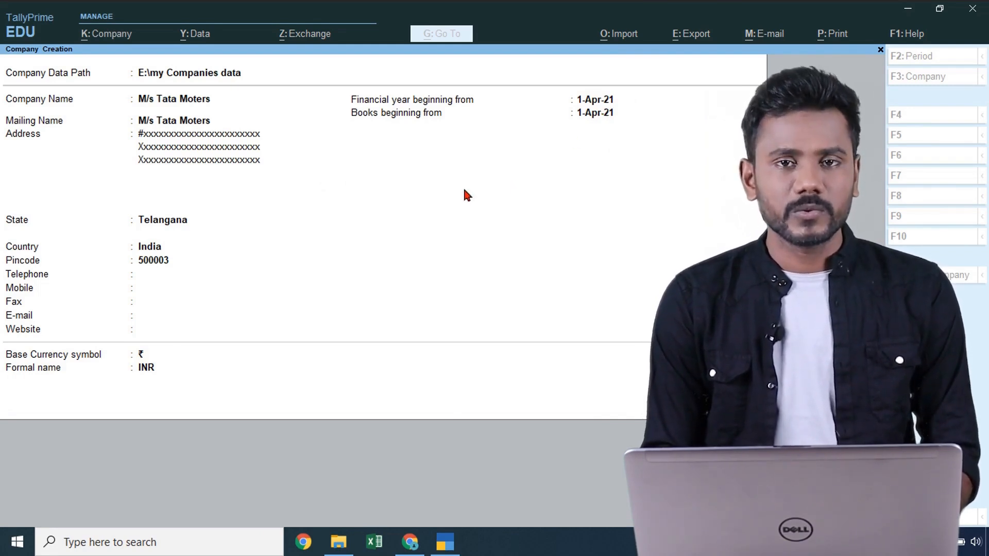
pyautogui.hotkey('ctrl', 'a')
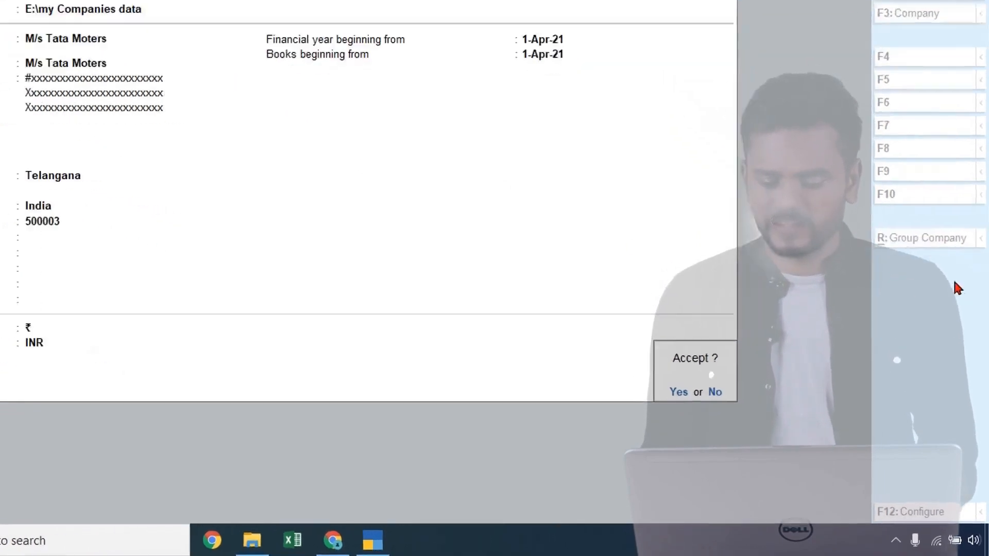
# - Decline saving for now and set Use TallyVault Password to Yes in the configuration
pyautogui.press('Return')
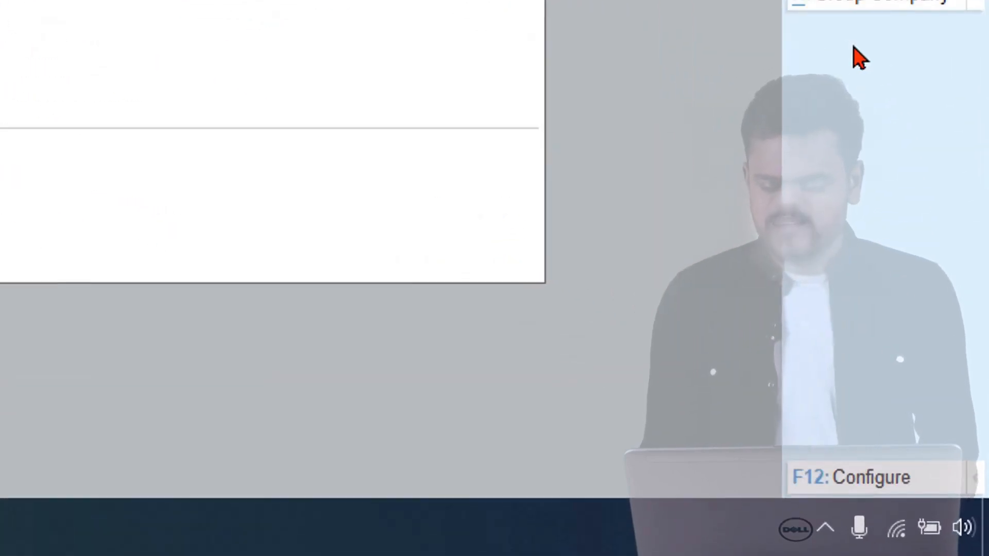
pyautogui.click(866, 493)
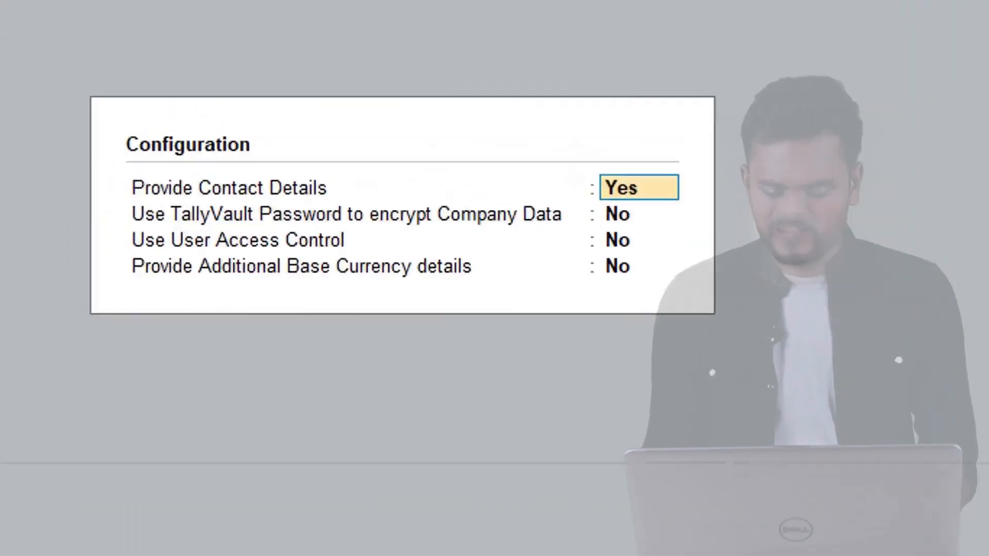
pyautogui.press('Return')
pyautogui.write('yes')
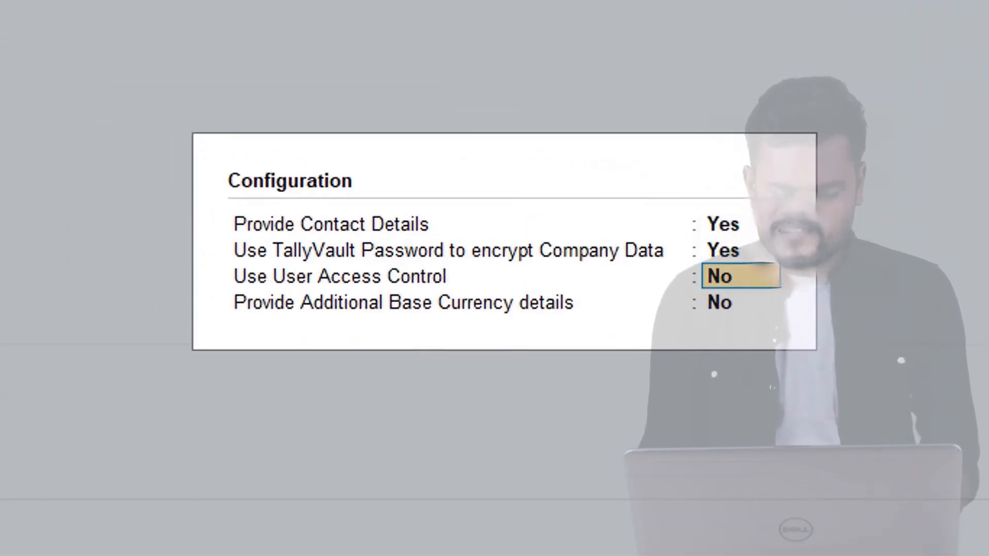
pyautogui.press('Return')
pyautogui.press('Return')
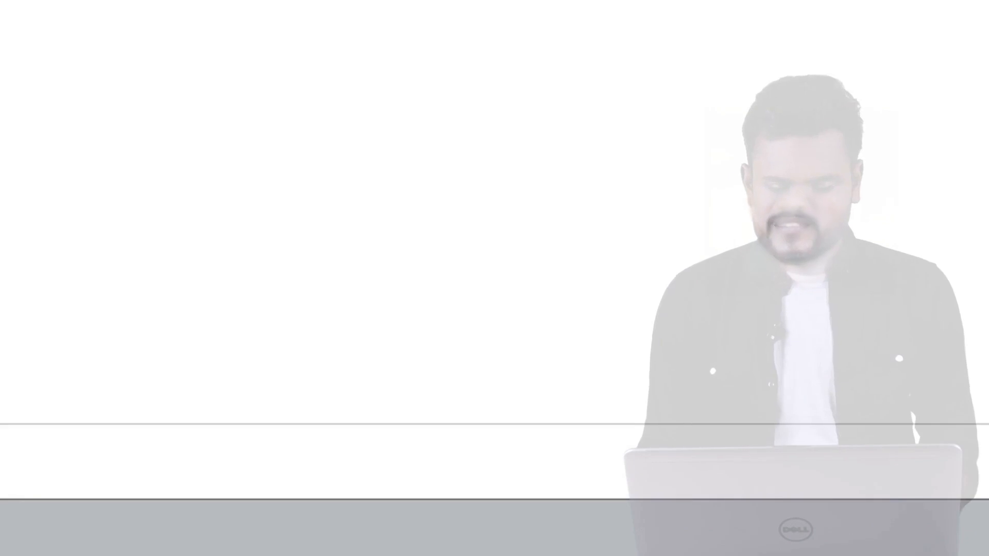
# - Set the TallyVault field on the Company Creation form to Yes
pyautogui.press('Return')
pyautogui.press('Return')
pyautogui.press('Return')
pyautogui.press('Return')
pyautogui.press('Return')
pyautogui.press('Return')
pyautogui.press('Return')
pyautogui.press('Return')
pyautogui.press('Return')
pyautogui.press('Return')
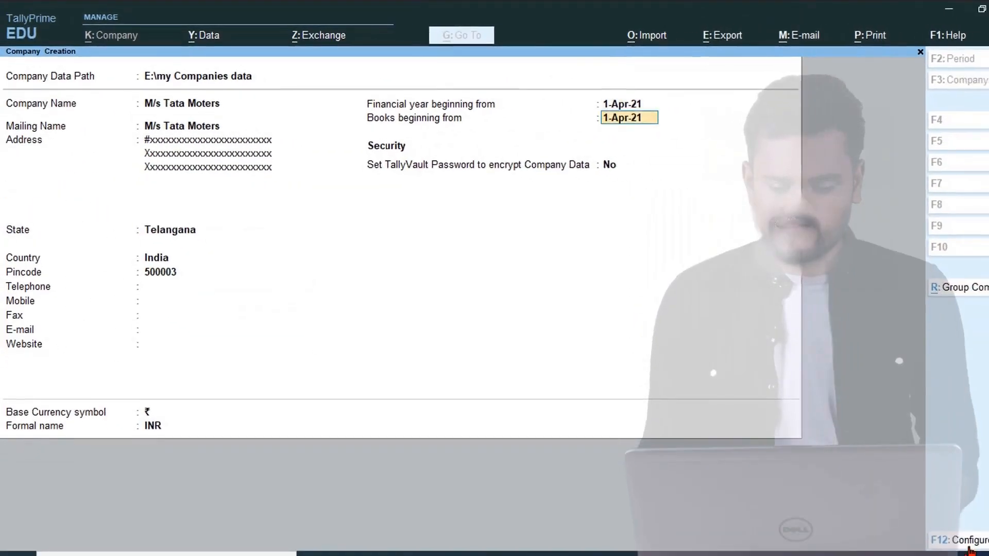
pyautogui.press('Return')
pyautogui.write('yes')
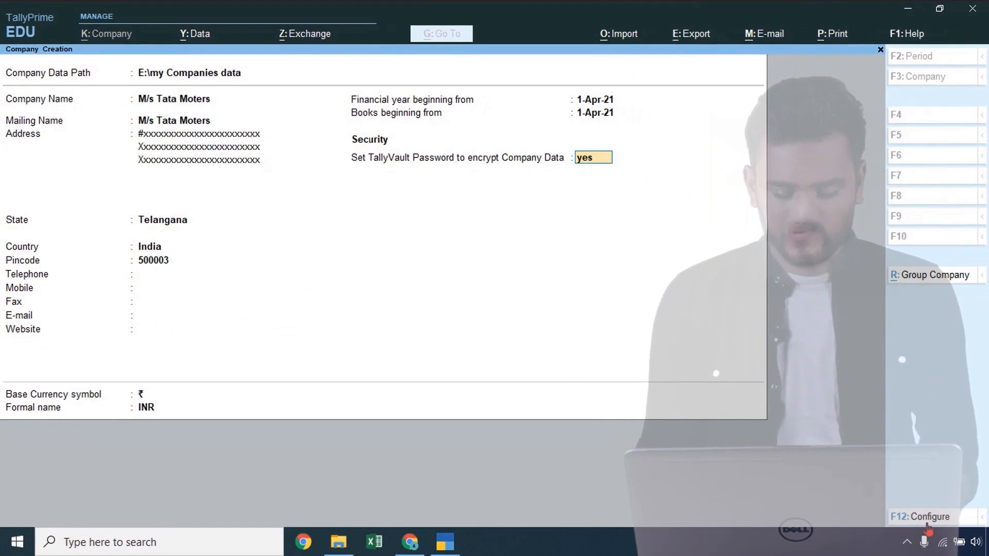
pyautogui.press('Return')
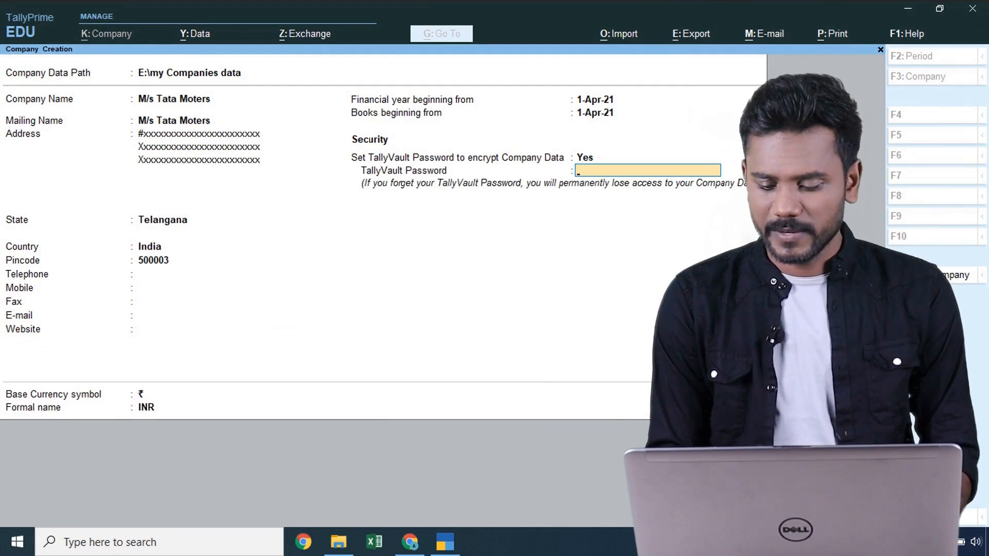
# - Set Use TallyVault Password to encrypt Company Data to No and accept the configuration
pyautogui.press('F12')
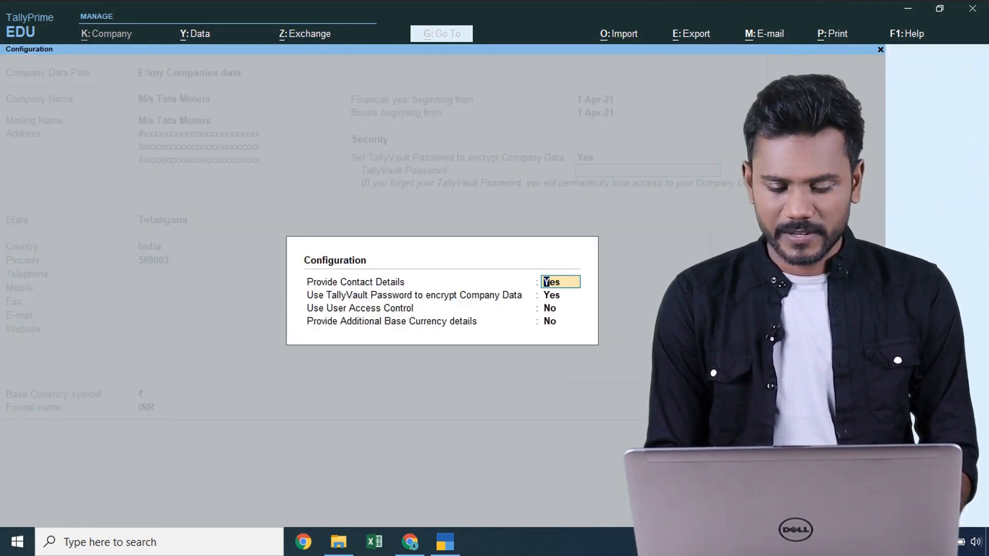
pyautogui.press('Return')
pyautogui.write('n')
pyautogui.press('Return')
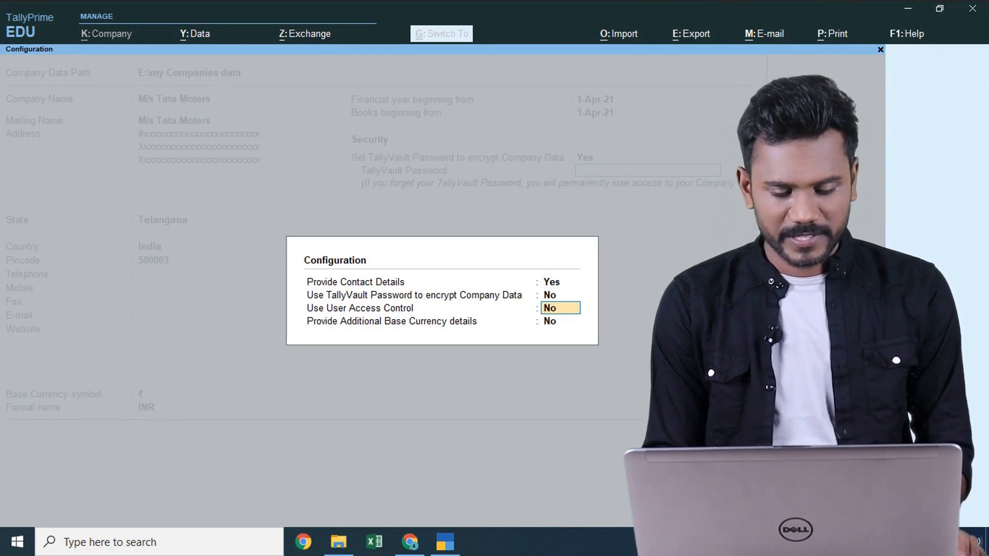
pyautogui.hotkey('ctrl', 'a')
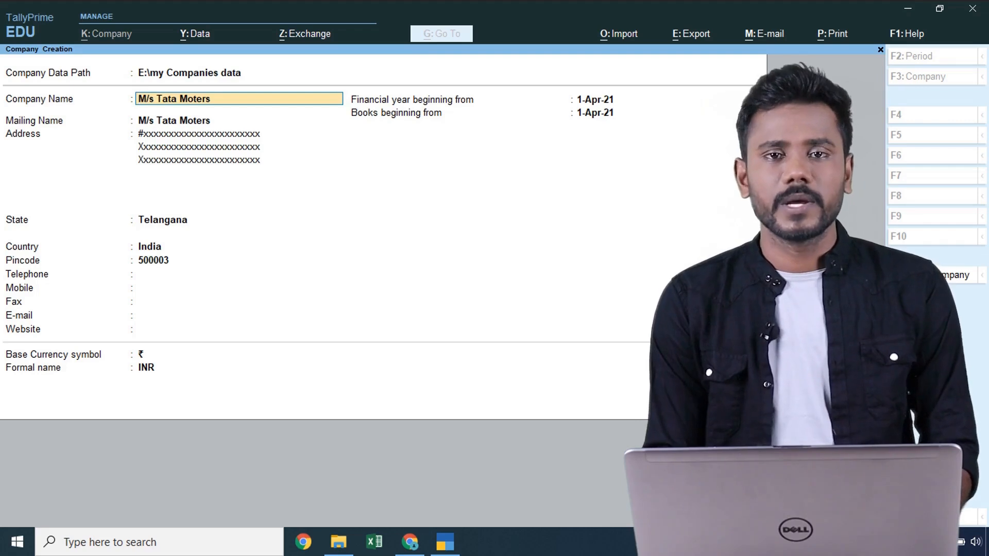
pyautogui.press('ctrl')
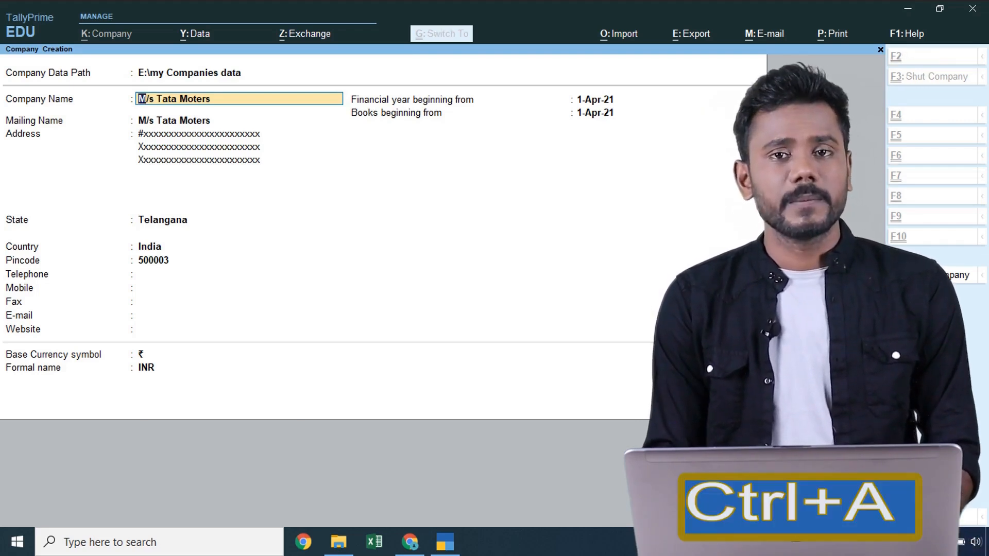
# - Save M/s Tata Moters and view its 10000 folder in E:\my Companies data
pyautogui.hotkey('ctrl', 'a')
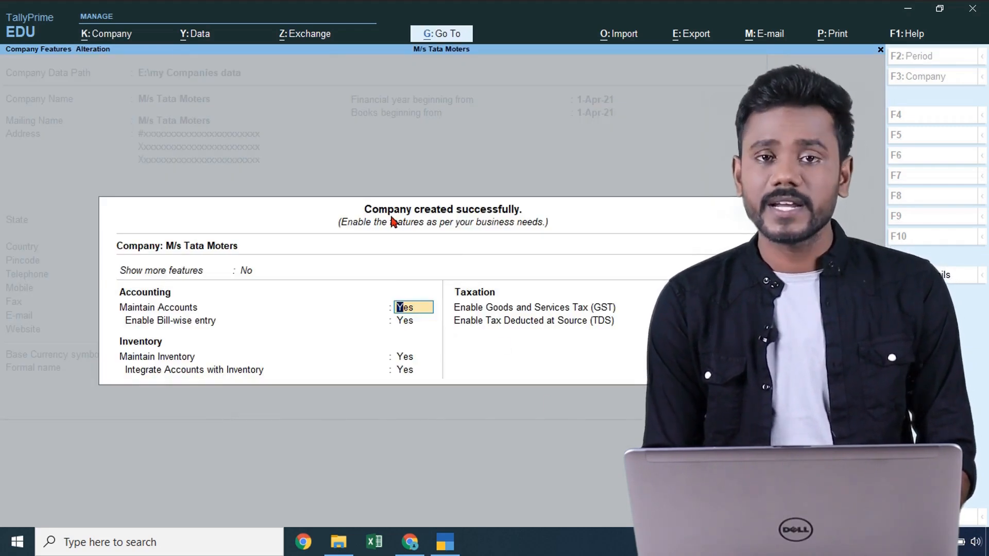
pyautogui.click(330, 533)
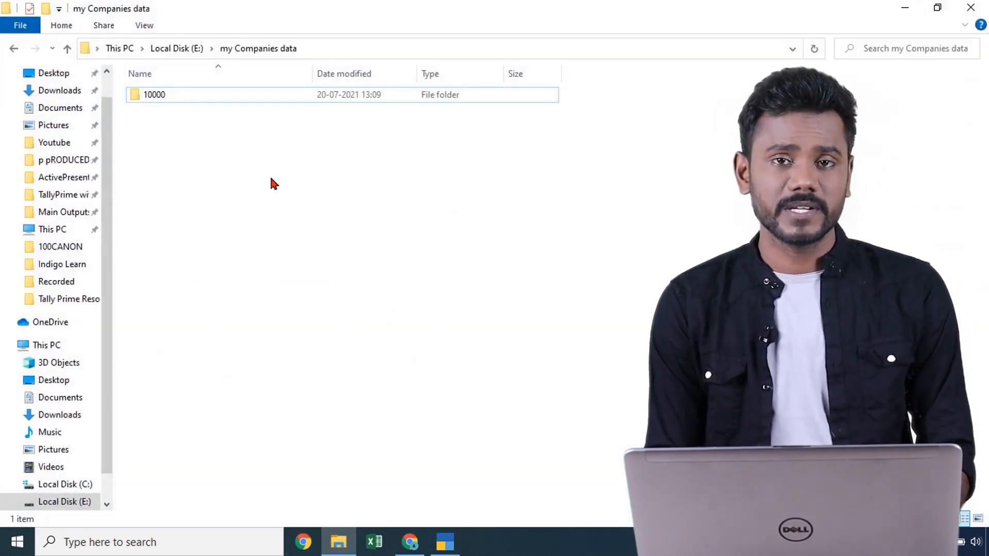
# - Bring TallyPrime's company-created confirmation screen back to the front
pyautogui.click(444, 544)
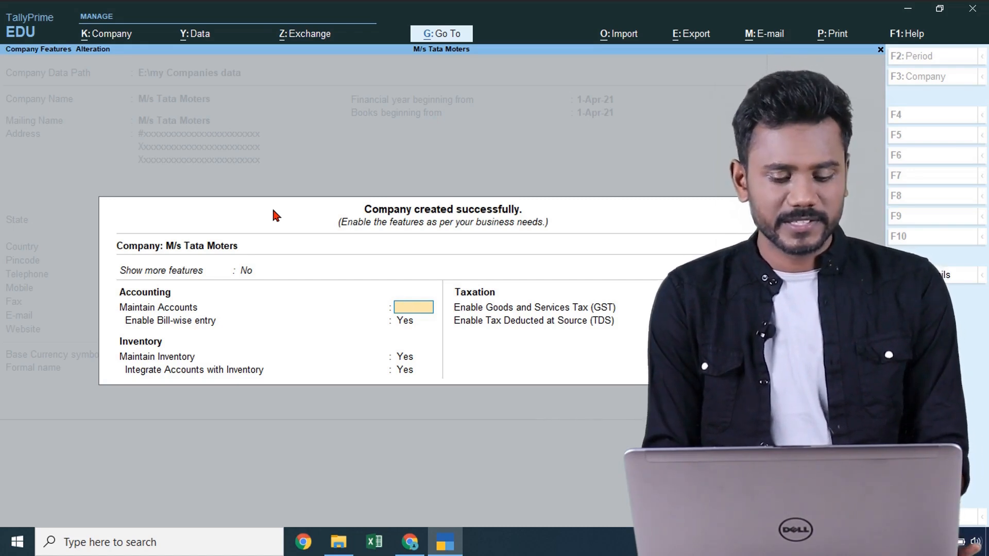
# - Leave the company features screen and return to Gateway of Tally
pyautogui.press('Escape')
pyautogui.press('Escape')
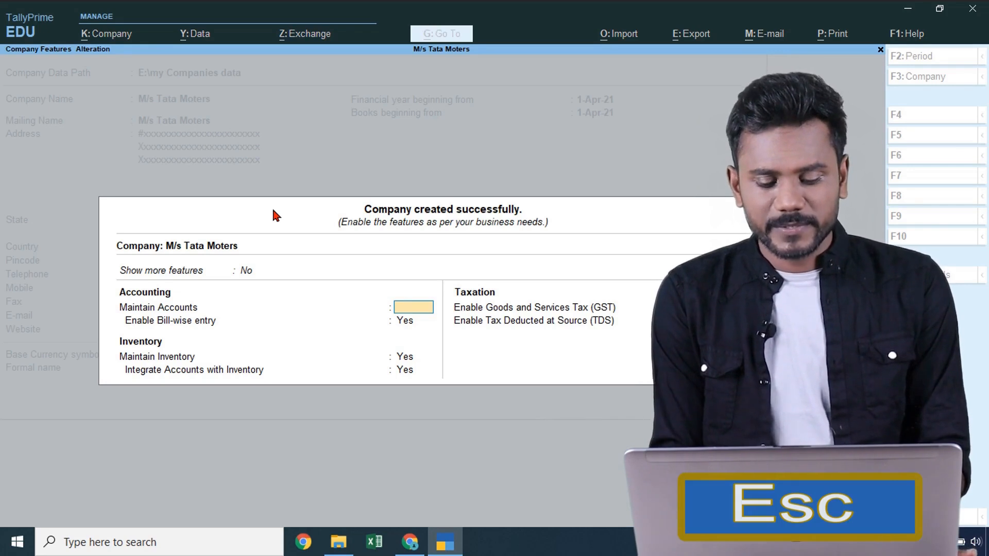
pyautogui.press('Return')
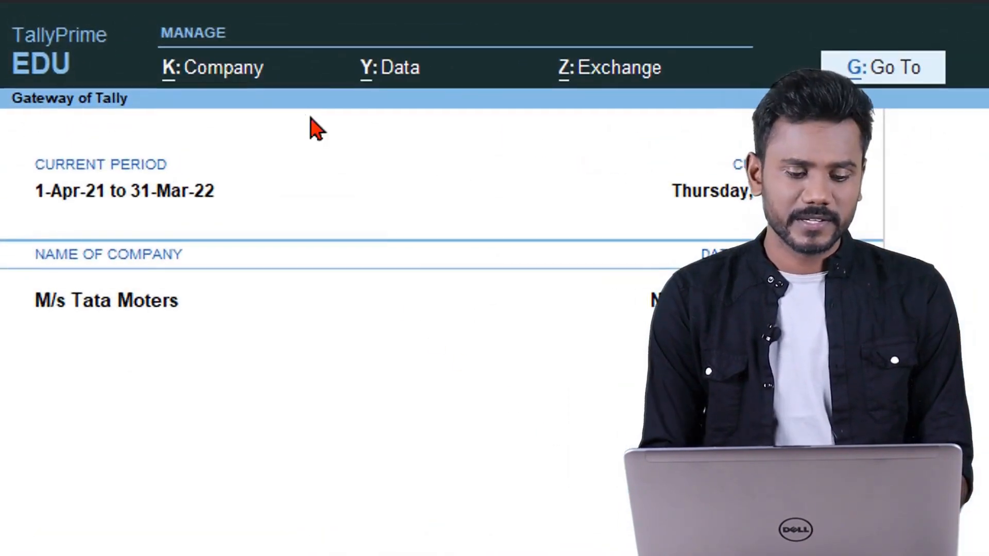
pyautogui.click(217, 87)
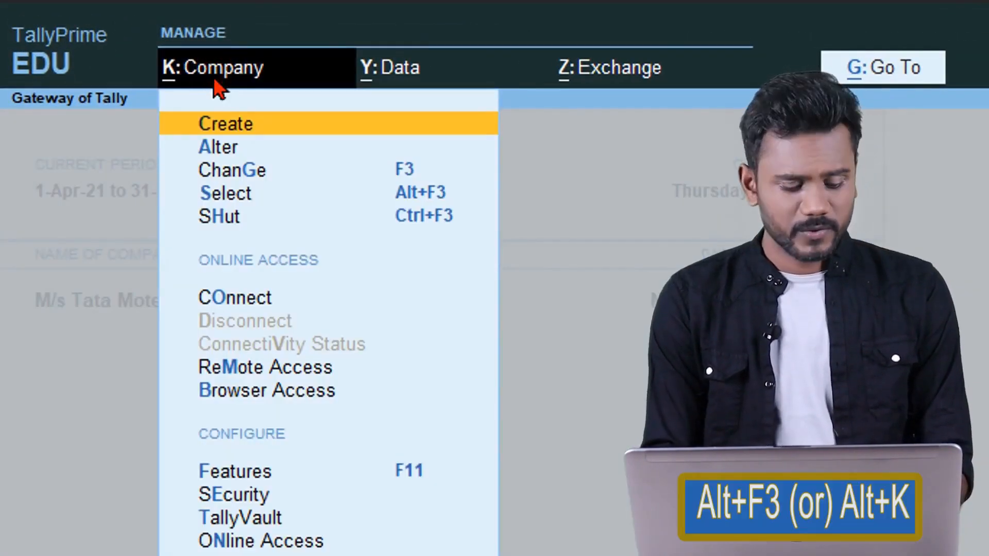
pyautogui.press('Escape')
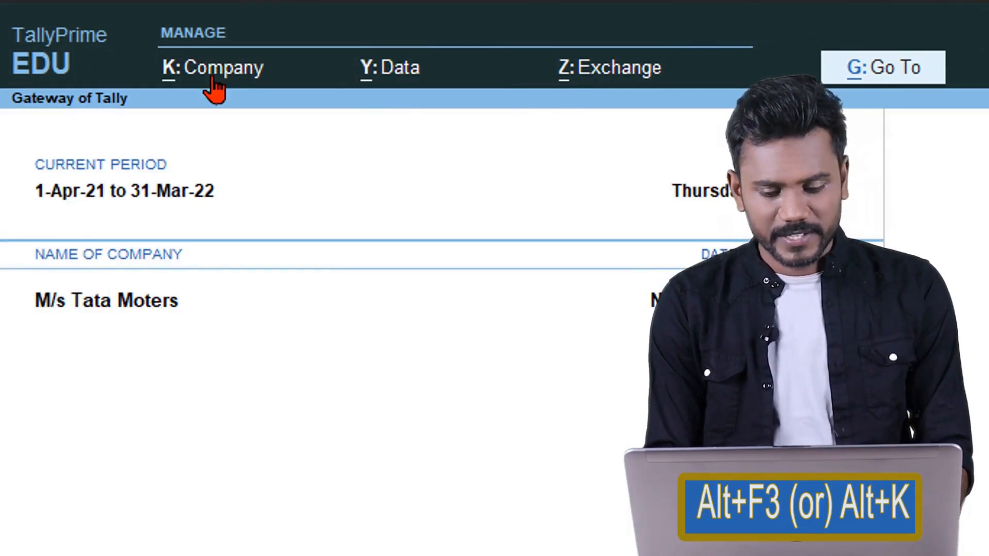
pyautogui.press('F3')
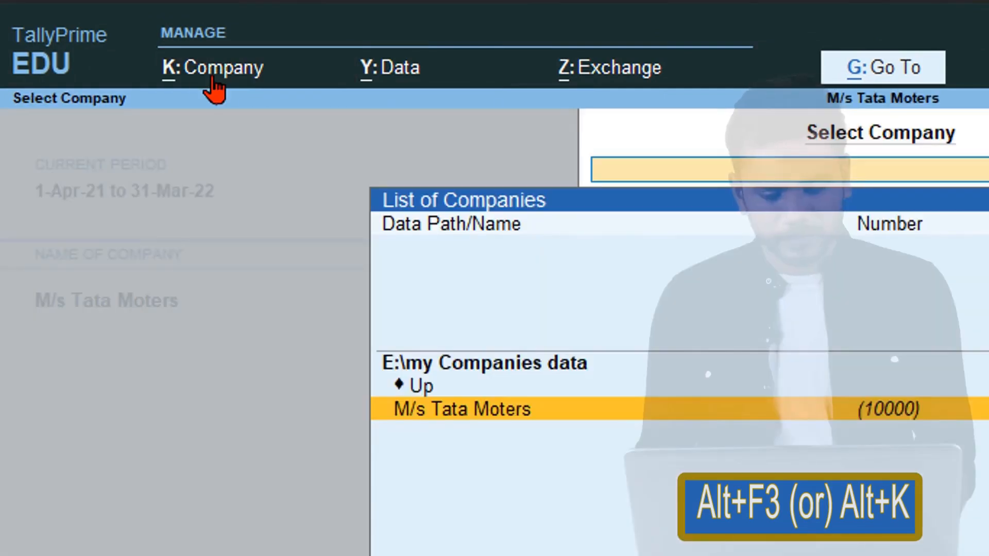
pyautogui.press('Escape')
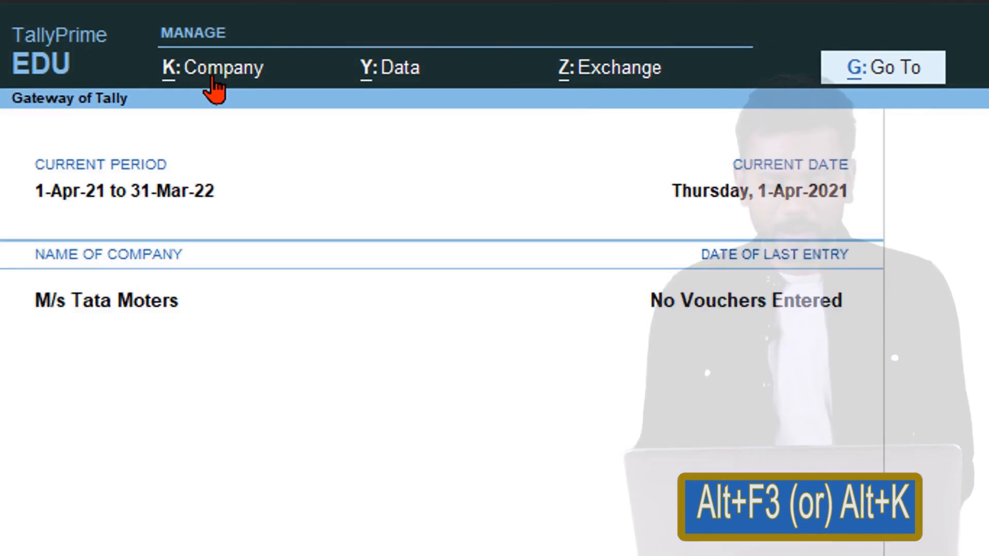
# - Open Company Alteration for M/s Tata Moters from the Alt+K Company menu
pyautogui.hotkey('alt', 'k')
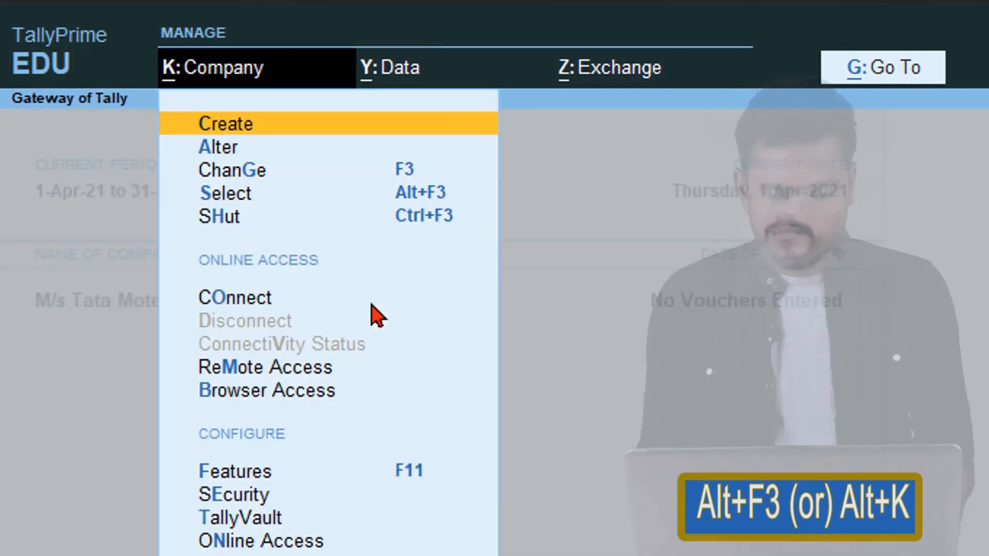
pyautogui.press('Down')
pyautogui.press('Up')
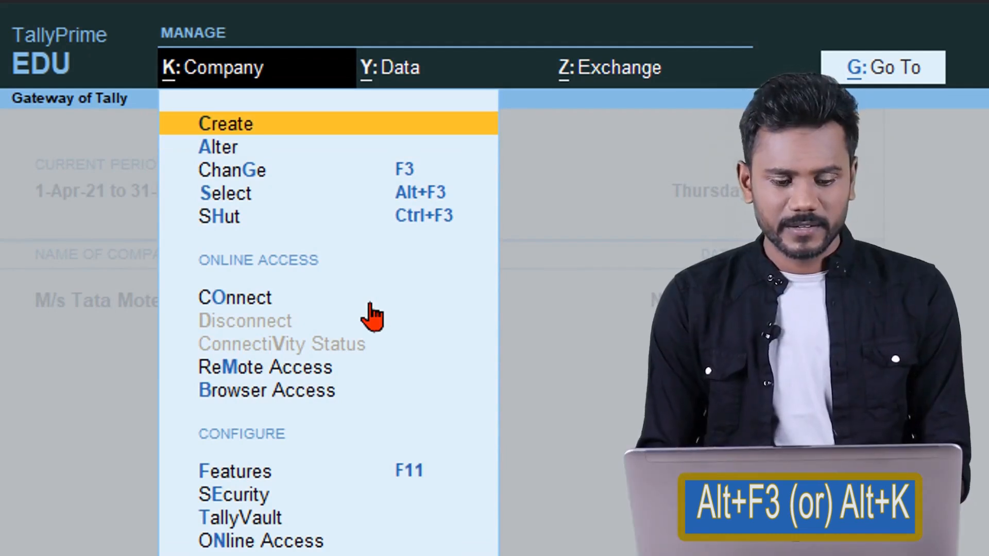
pyautogui.press('Down')
pyautogui.press('Return')
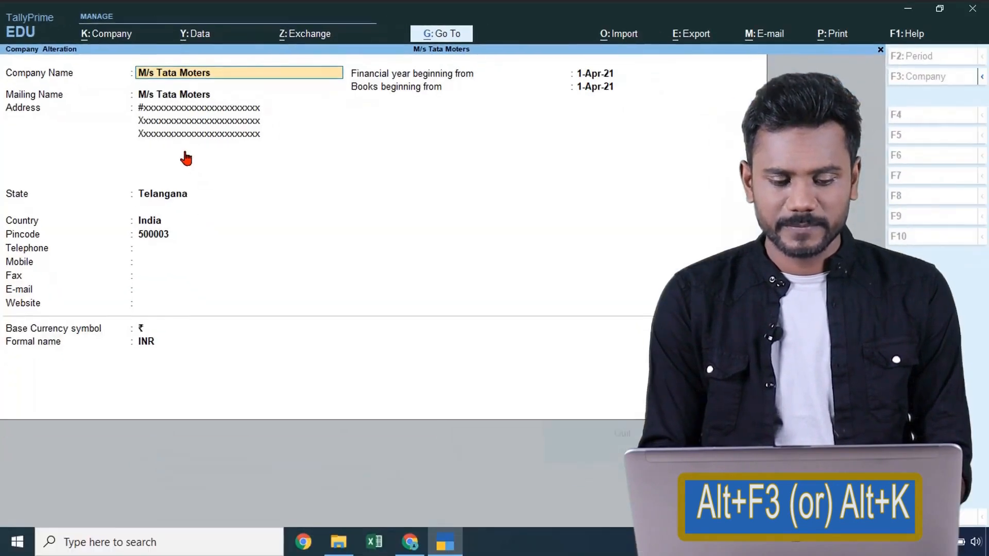
# - Abandon the first address edit and reopen Company Alteration for M/s Tata Moters
pyautogui.press('Return')
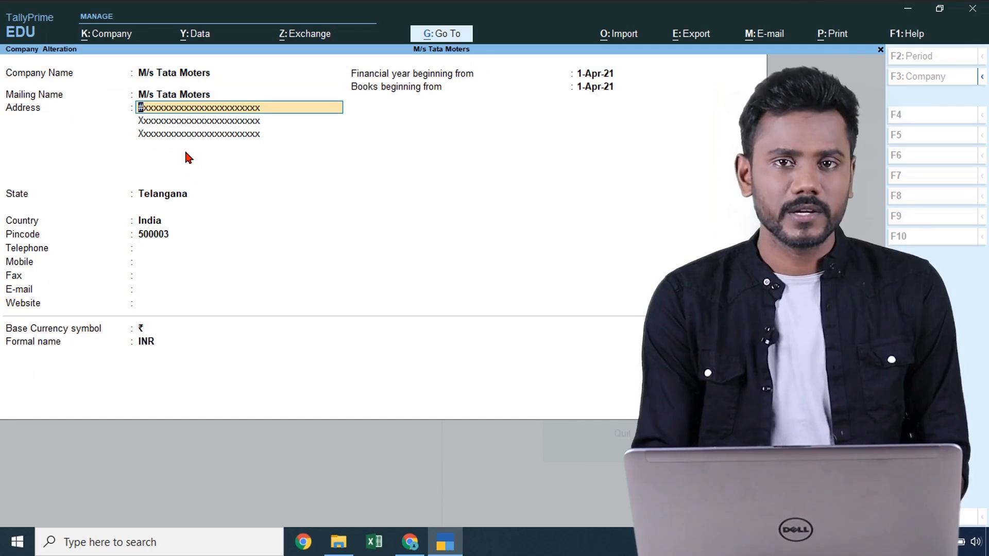
pyautogui.press('BackSpace')
pyautogui.press('Escape')
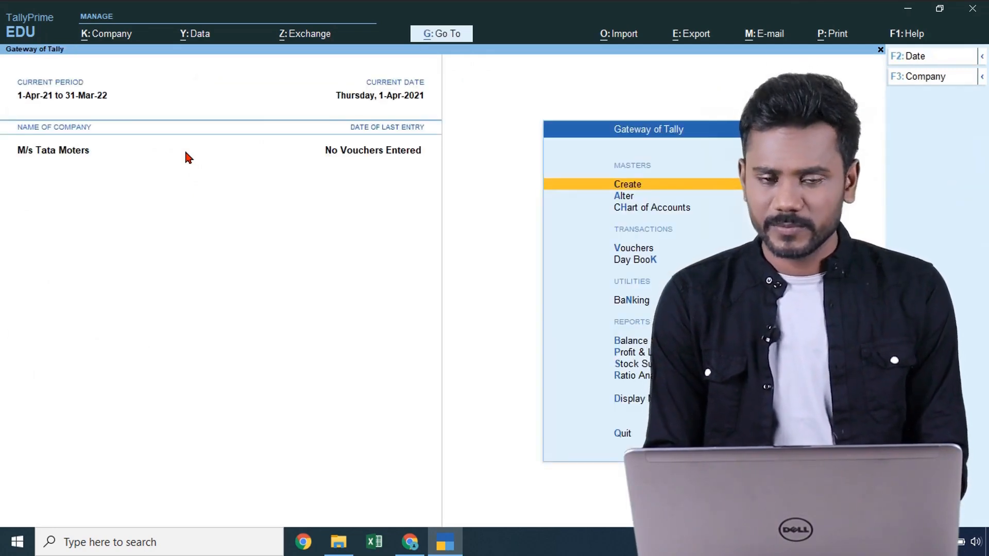
pyautogui.hotkey('alt', 'k')
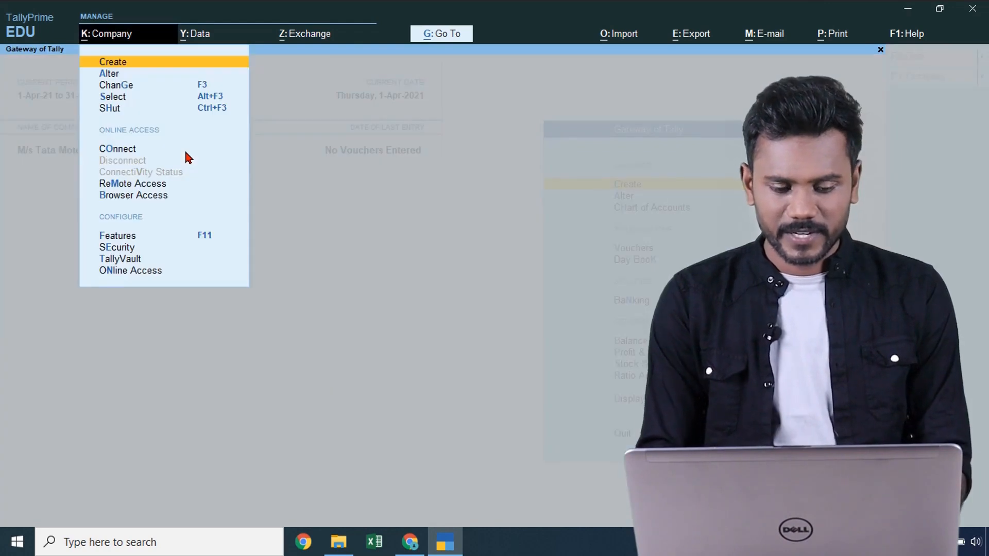
pyautogui.press('Down')
pyautogui.press('Up')
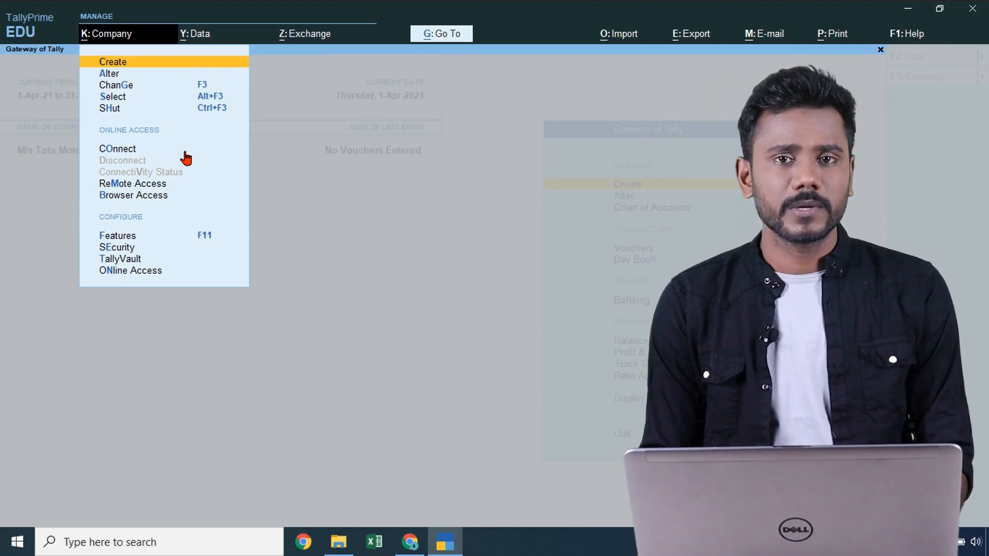
pyautogui.press('Down')
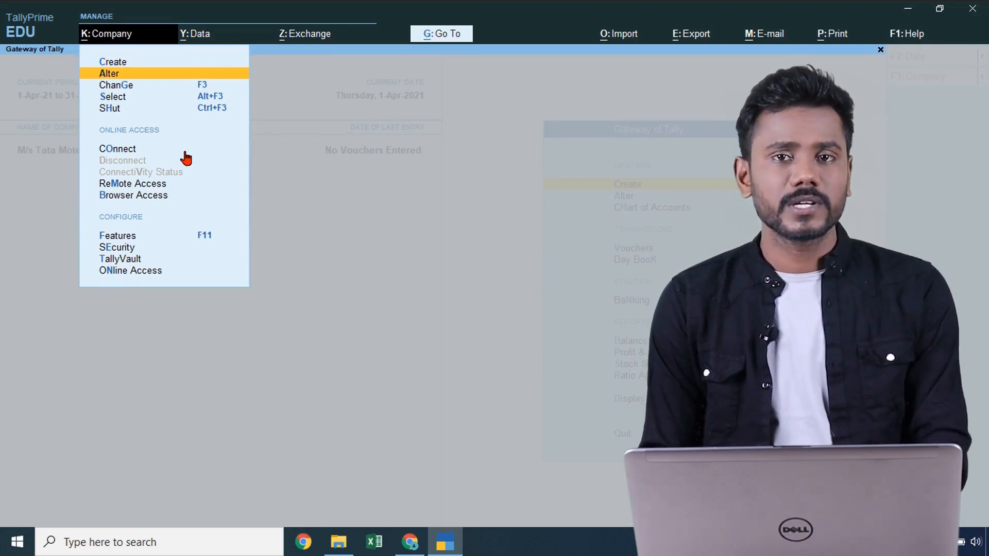
pyautogui.press('Return')
pyautogui.press('Return')
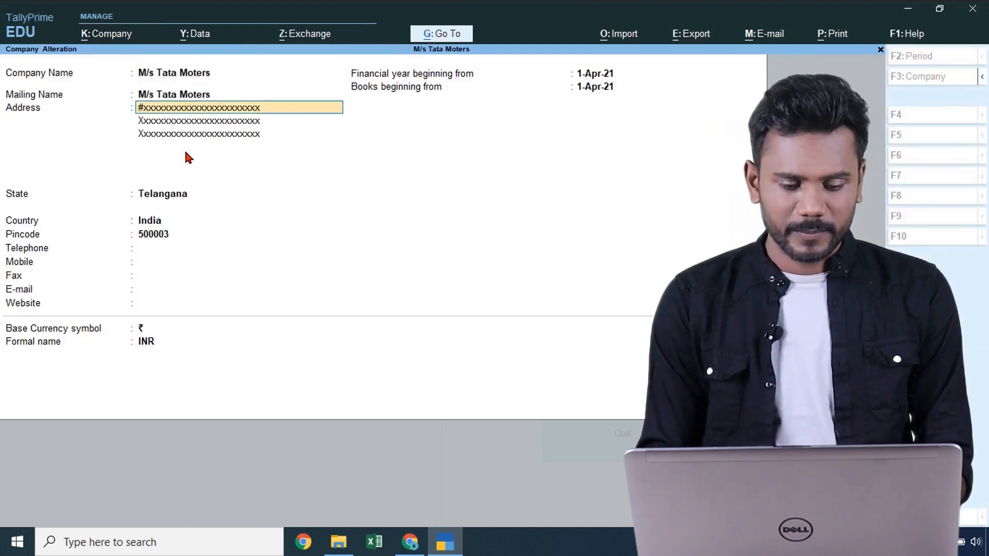
# - Replace address lines 1–3 with y-filled text and save the company
pyautogui.write('#yyyyyyy')
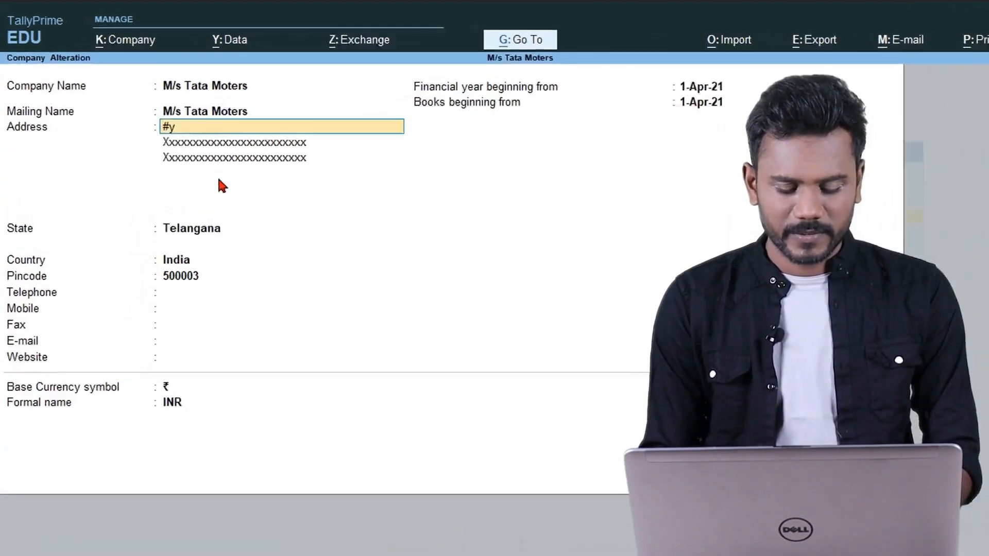
pyautogui.write('yyyyyyyyyy')
pyautogui.press('Return')
pyautogui.press('Return')
pyautogui.press('Up')
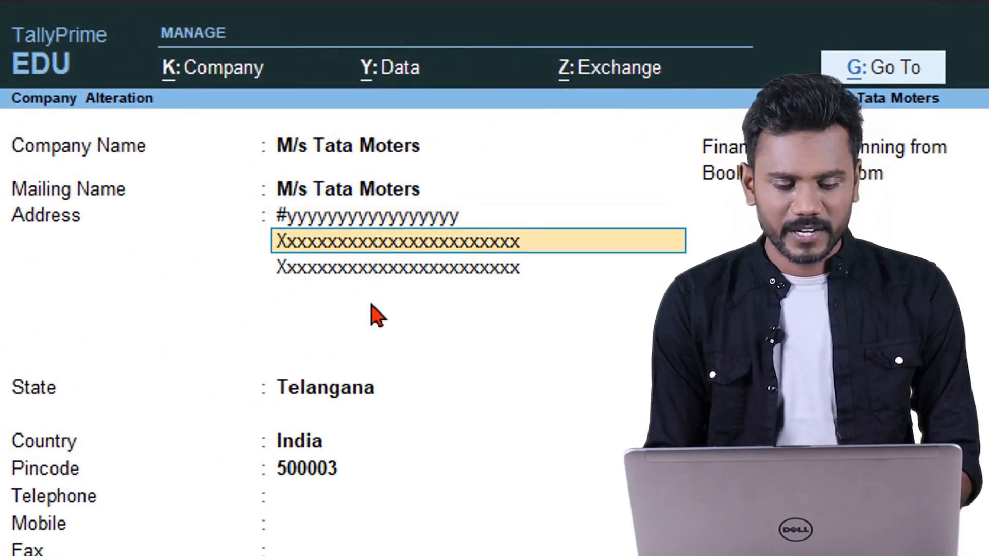
pyautogui.write('Yyyyyyyyyyyyyyyyyyyyyy')
pyautogui.press('Return')
pyautogui.write('Yyyyyyyyyyy')
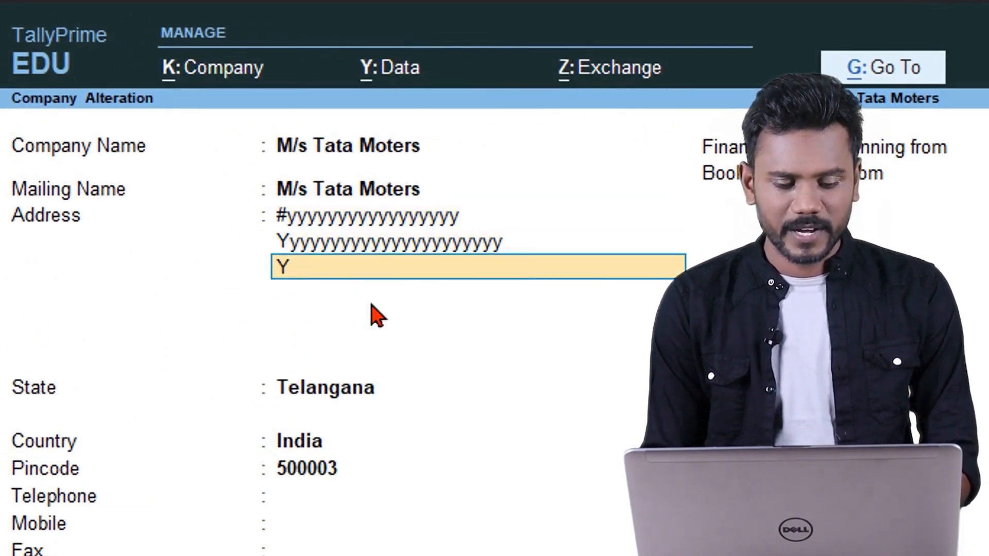
pyautogui.write('yyyyyyyyyyyyyyyy')
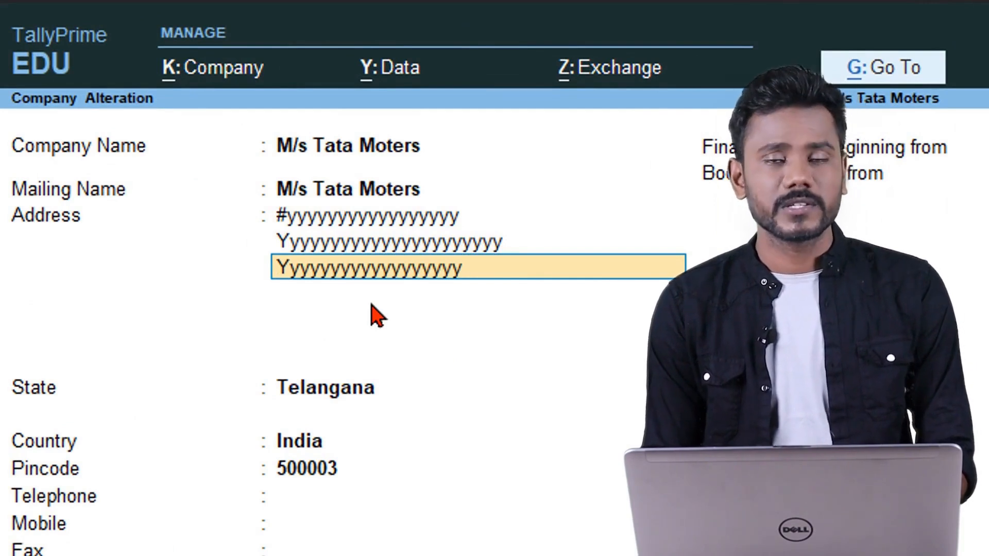
pyautogui.press('Return')
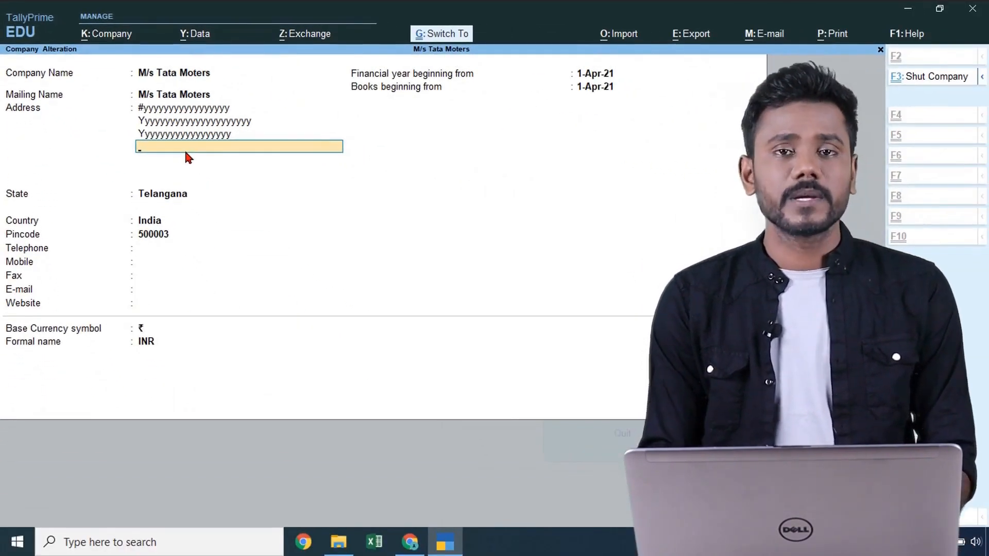
pyautogui.hotkey('ctrl', 'a')
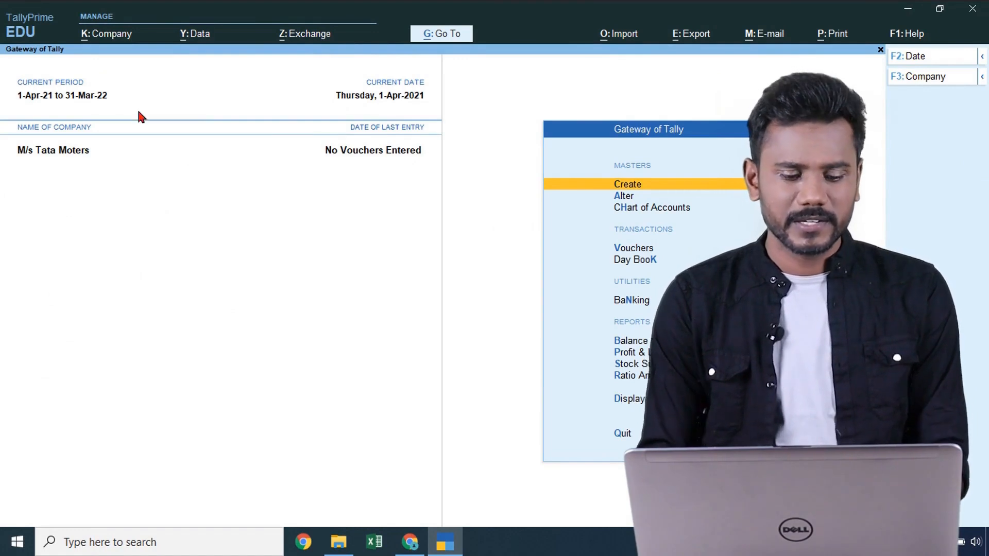
# - Open the Company Alteration form for M/s Tata Moters
pyautogui.click(109, 37)
pyautogui.press('Down')
pyautogui.press('Return')
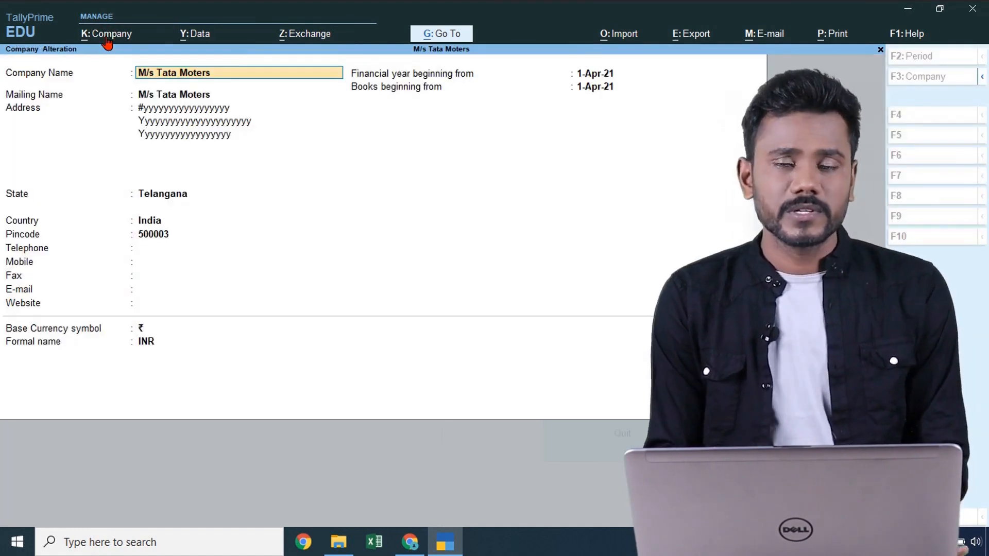
pyautogui.press('Return')
pyautogui.press('Return')
pyautogui.press('Return')
pyautogui.press('Return')
pyautogui.write('Dffgdf')
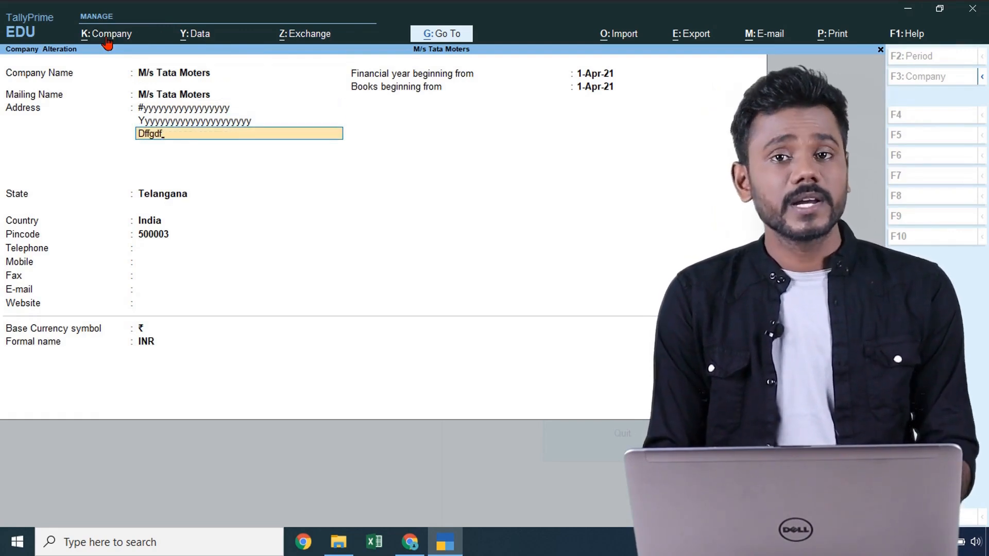
# - Delete M/s Tata Moters with Alt+D, confirm twice, and view the empty data folder
pyautogui.press('alt')
pyautogui.hotkey('alt', 'd')
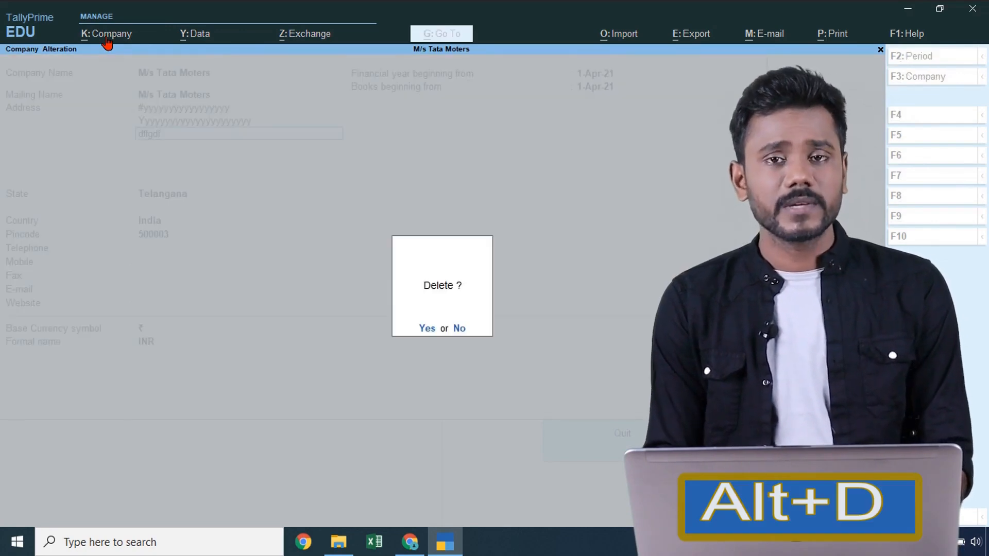
pyautogui.press('y')
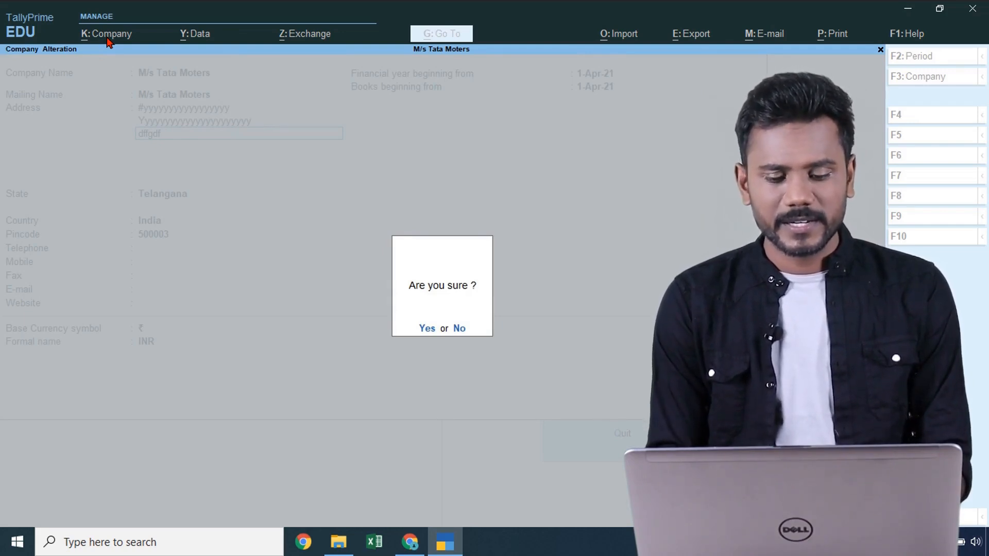
pyautogui.press('y')
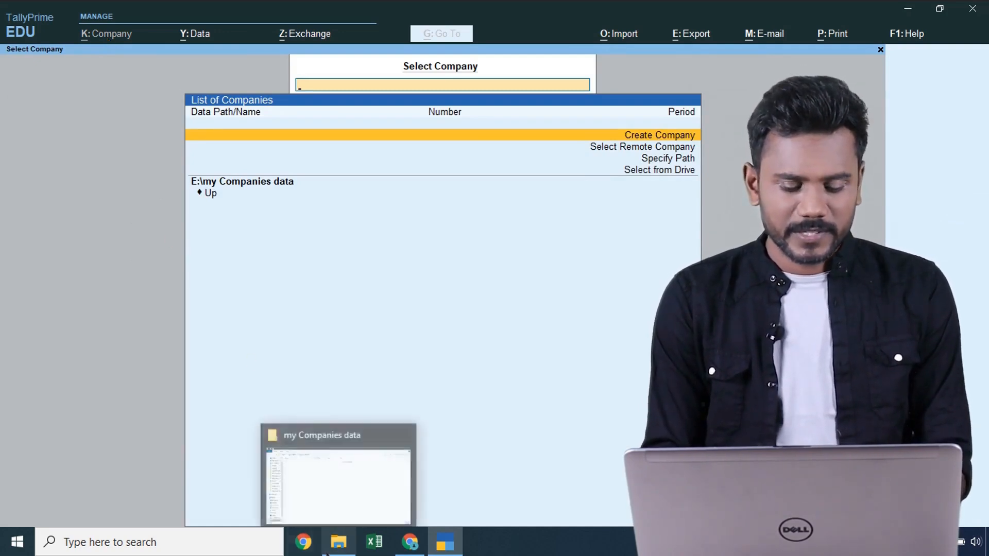
pyautogui.click(340, 544)
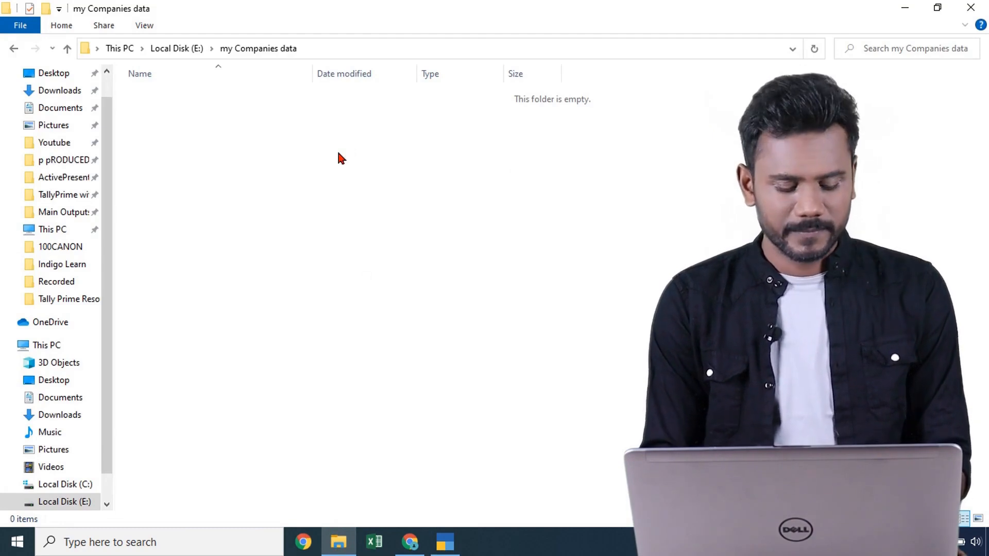
pyautogui.press('super+d')
pyautogui.doubleClick(40, 107)
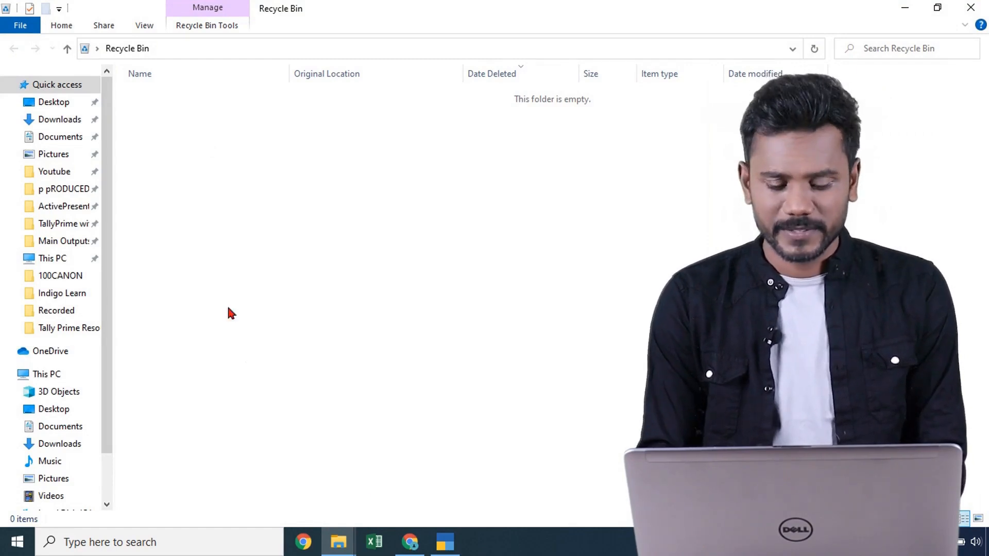
pyautogui.click(445, 542)
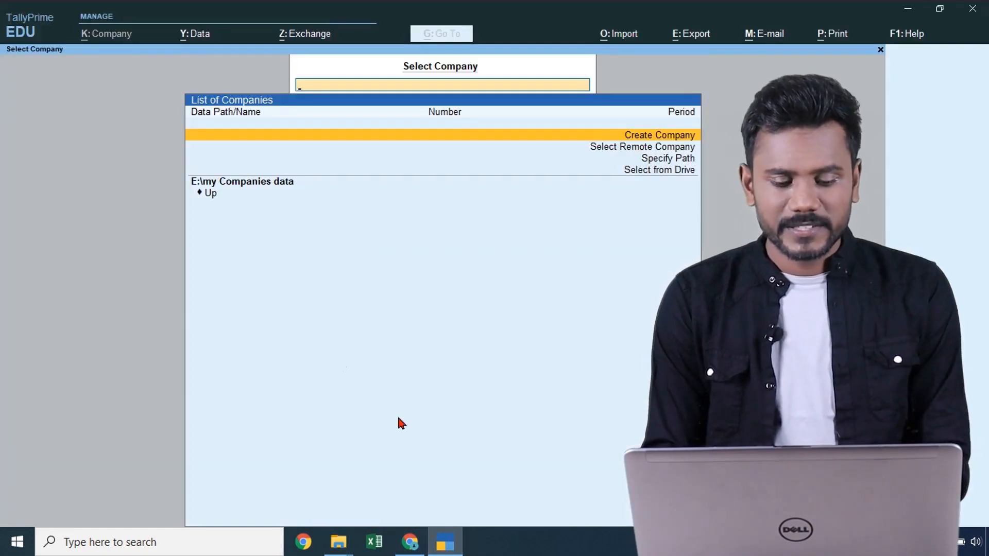